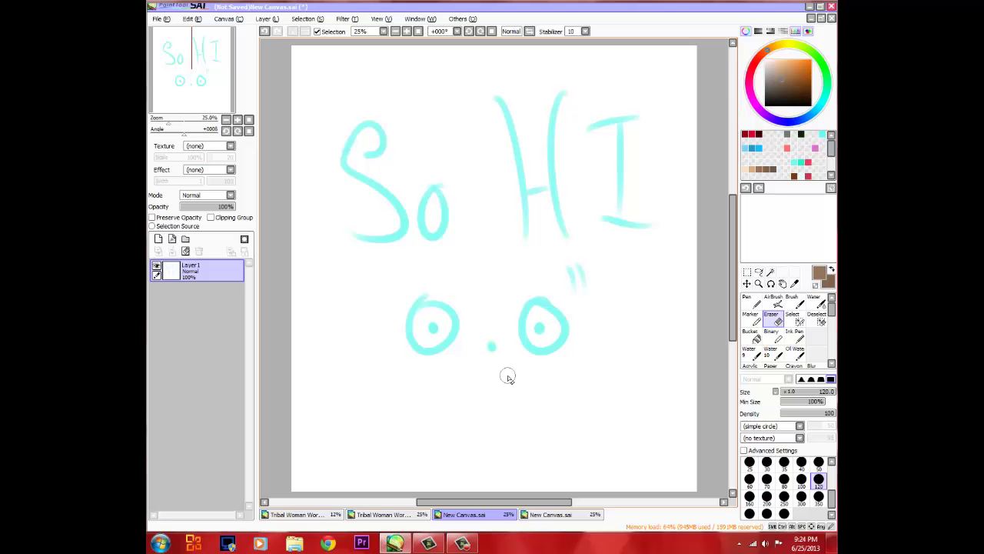
- Switch to the second, blank New Canvas.sai and pick the Airbrush with the medium tan skin swatch as its colour
mouse_move(831, 306)
mouse_down()
mouse_move(831, 360)
mouse_move(831, 306)
mouse_up()
click(555, 514)
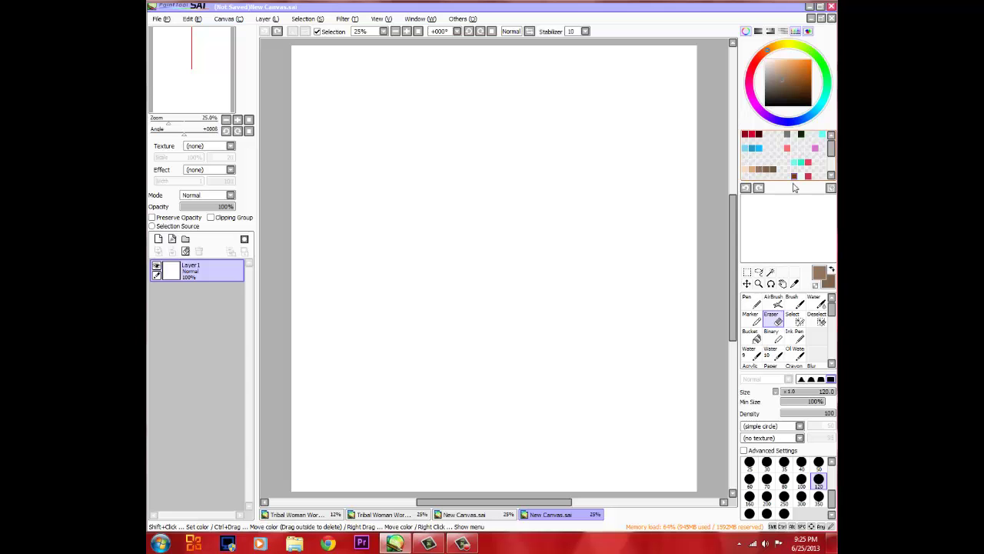
click(773, 302)
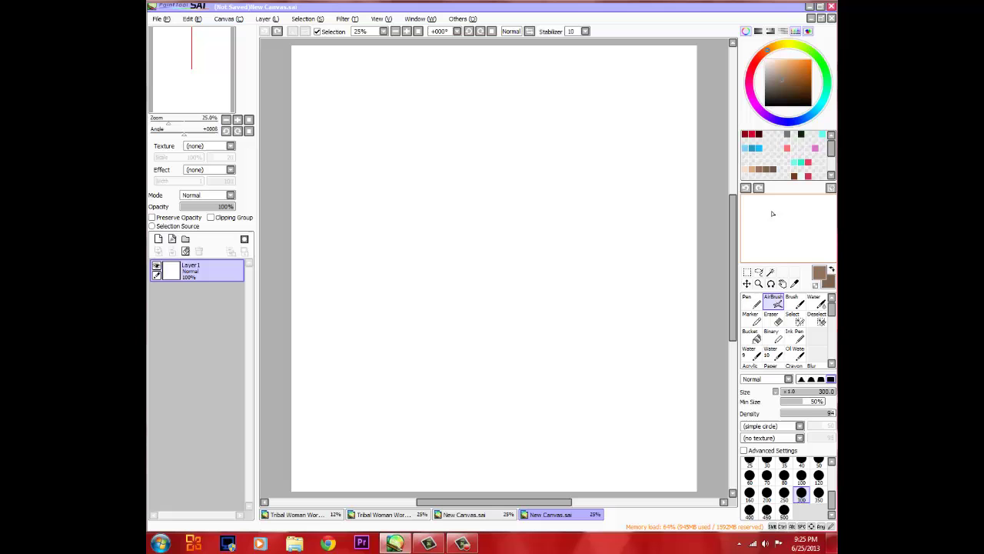
click(749, 167)
click(758, 168)
click(764, 168)
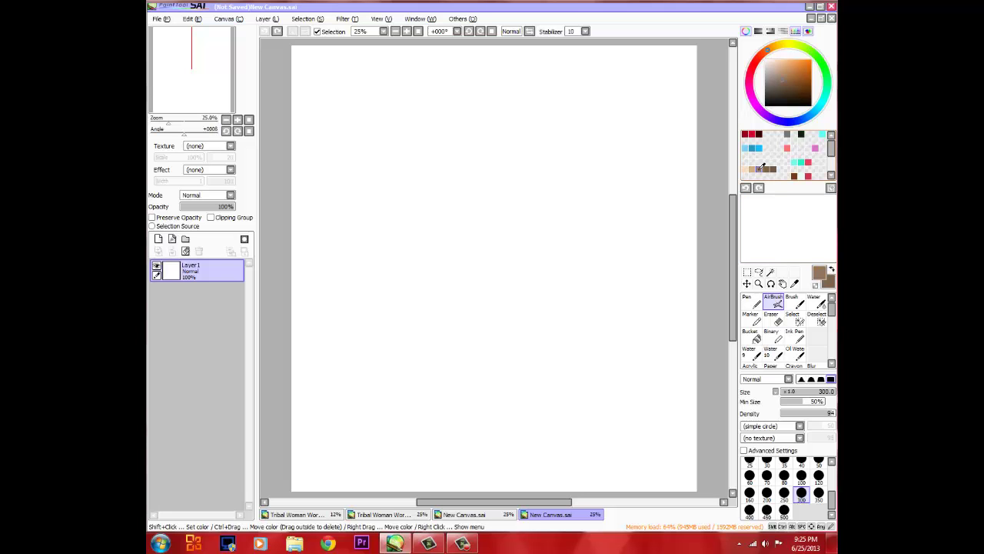
click(760, 167)
click(750, 168)
click(755, 168)
click(763, 168)
click(768, 168)
click(774, 168)
click(757, 166)
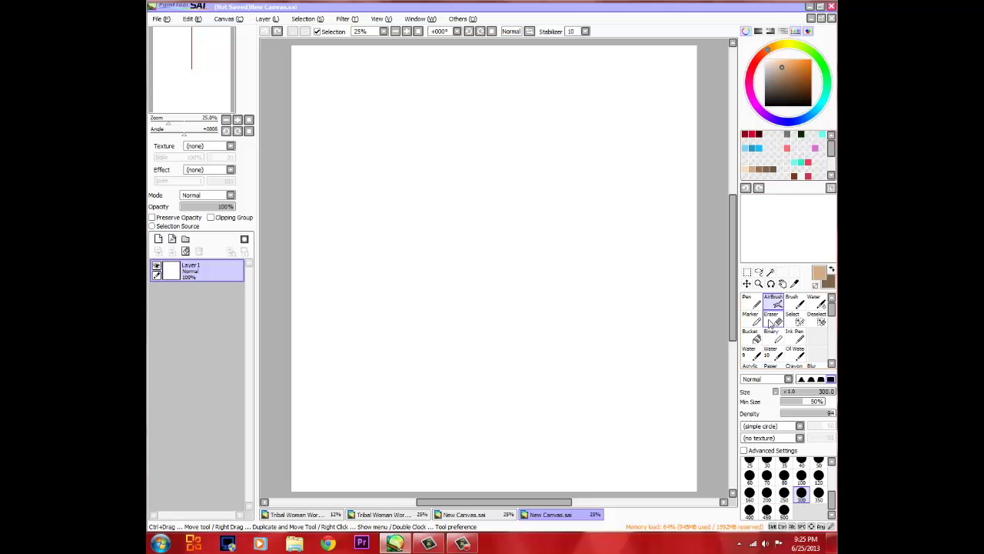
- Set the Airbrush size to 500 and paint a broad diagonal tan band across the middle of the canvas
click(818, 475)
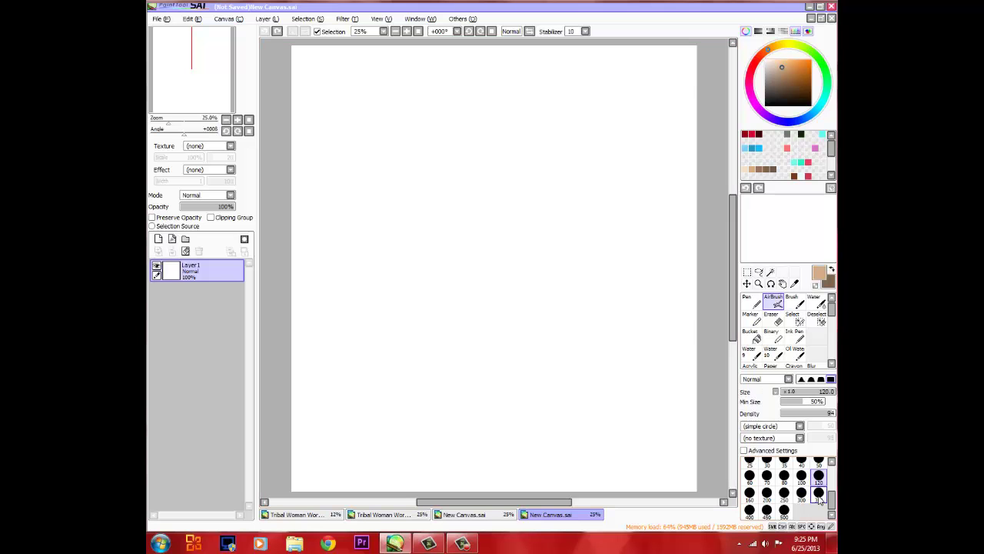
click(784, 509)
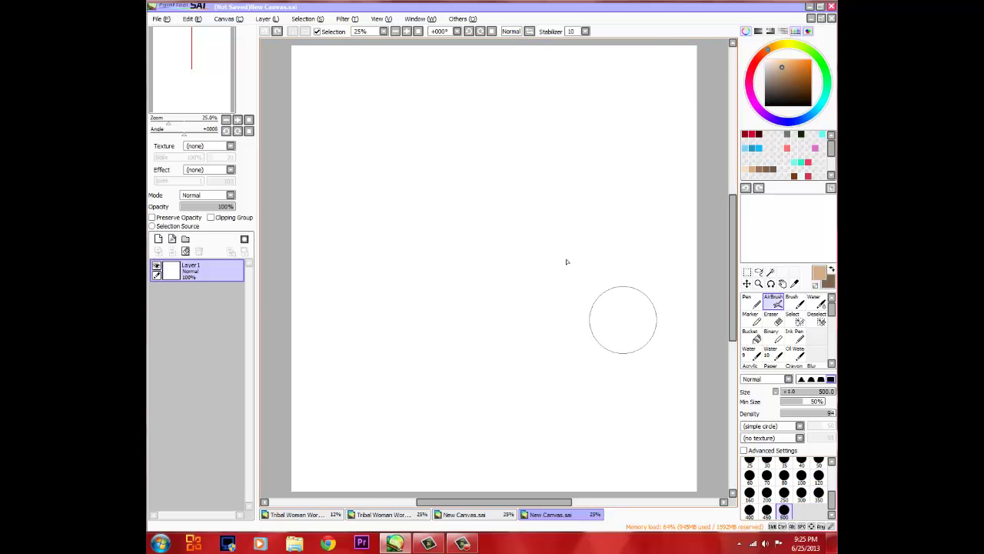
mouse_move(500, 187)
mouse_down()
mouse_move(450, 259)
mouse_move(475, 230)
mouse_up()
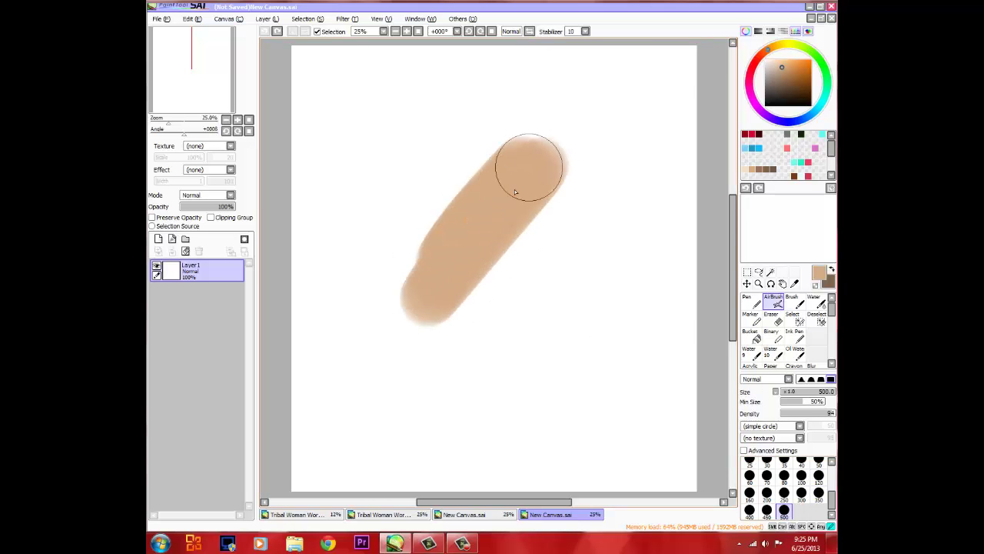
mouse_move(440, 269)
mouse_down()
mouse_move(419, 298)
mouse_move(539, 172)
mouse_move(425, 286)
mouse_move(492, 204)
mouse_move(500, 173)
mouse_move(538, 149)
mouse_move(413, 285)
mouse_move(536, 164)
mouse_move(529, 172)
mouse_up()
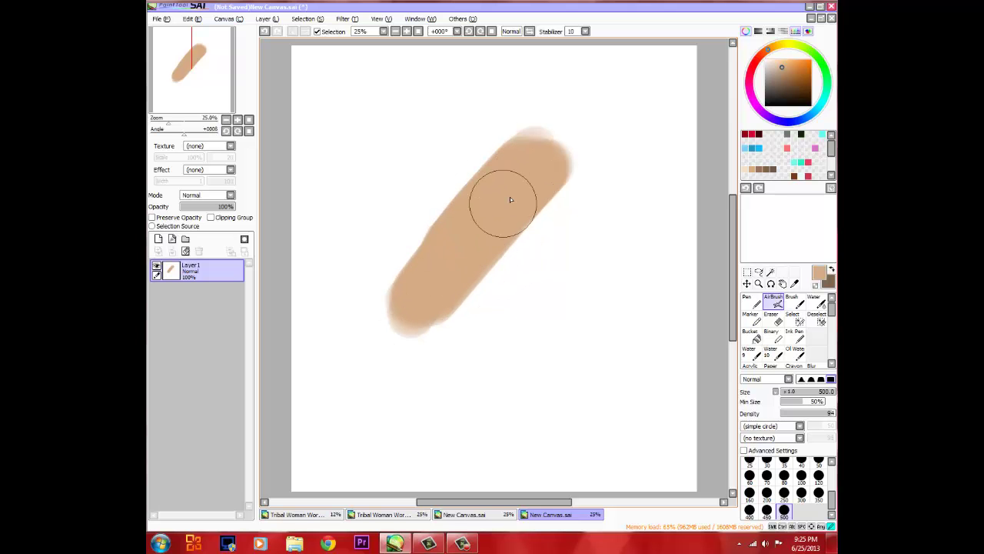
- Examine the skin shading on the figure's torso in Tribal Woman Working Progress.sai and return to the canvas with the tan band
click(387, 518)
scroll(715, 308, down, 5)
scroll(712, 319, up, 6)
scroll(725, 275, down, 2)
scroll(724, 276, down, 4)
scroll(703, 362, up, 6)
scroll(733, 239, down, 5)
scroll(727, 292, up, 1)
scroll(723, 320, down, 2)
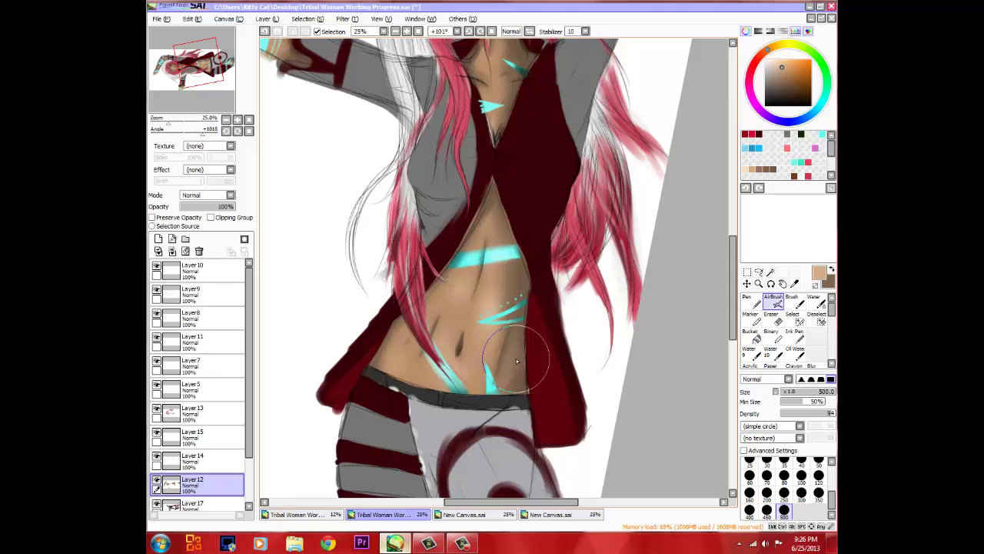
click(559, 515)
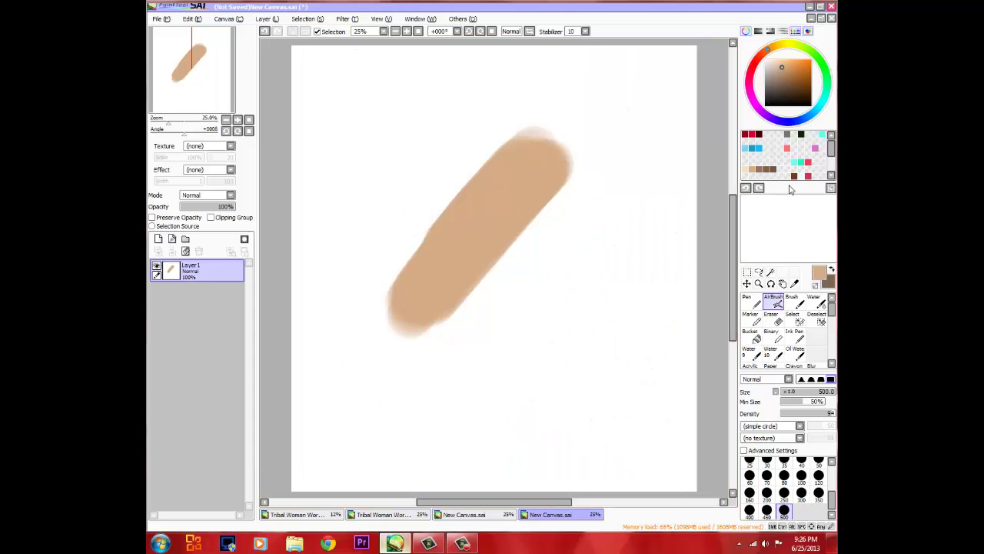
- Airbrush a brown shadow band along the lower edge of the tan band and blend the seam with an enlarged Water brush
click(756, 167)
mouse_move(549, 307)
mouse_down()
mouse_move(535, 244)
mouse_move(546, 198)
mouse_move(423, 333)
mouse_move(466, 288)
mouse_up()
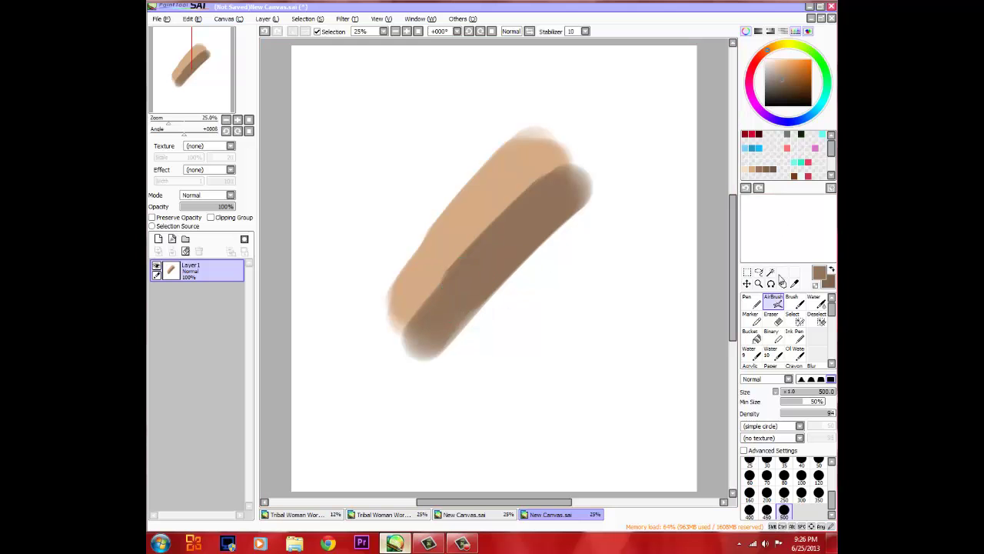
mouse_move(479, 213)
mouse_down()
mouse_move(568, 169)
mouse_move(512, 259)
mouse_move(581, 195)
mouse_up()
click(818, 302)
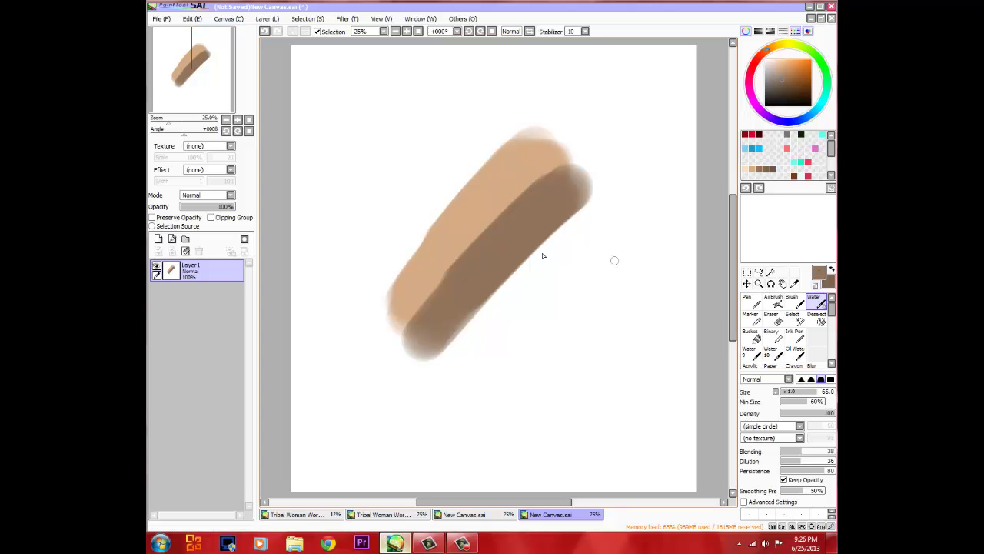
drag(818, 393, 832, 393)
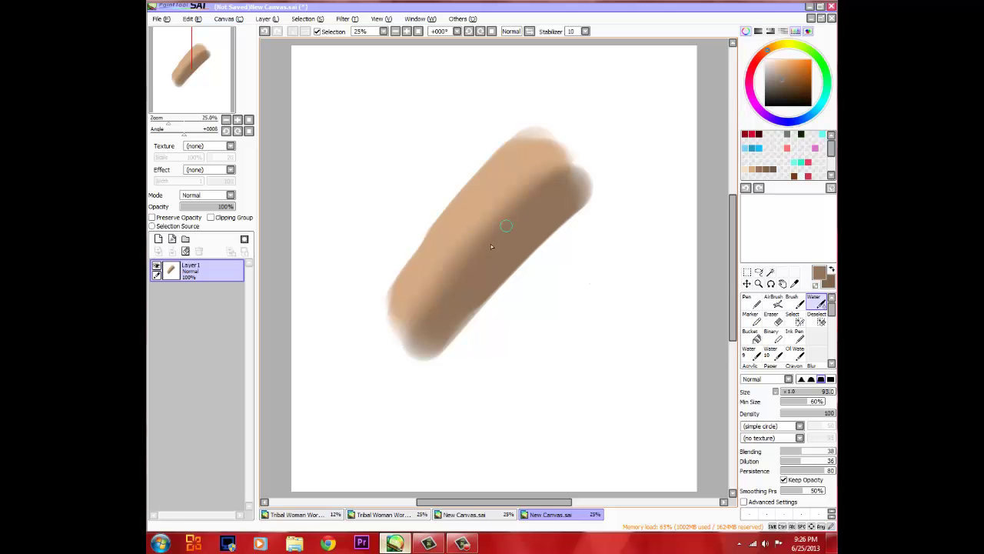
- Airbrush a darker brown band along the lower edge of the brown shadow and blend it in with the Water brush
click(767, 168)
click(775, 301)
mouse_move(419, 369)
mouse_down()
mouse_move(576, 208)
mouse_move(461, 345)
mouse_move(630, 213)
mouse_up()
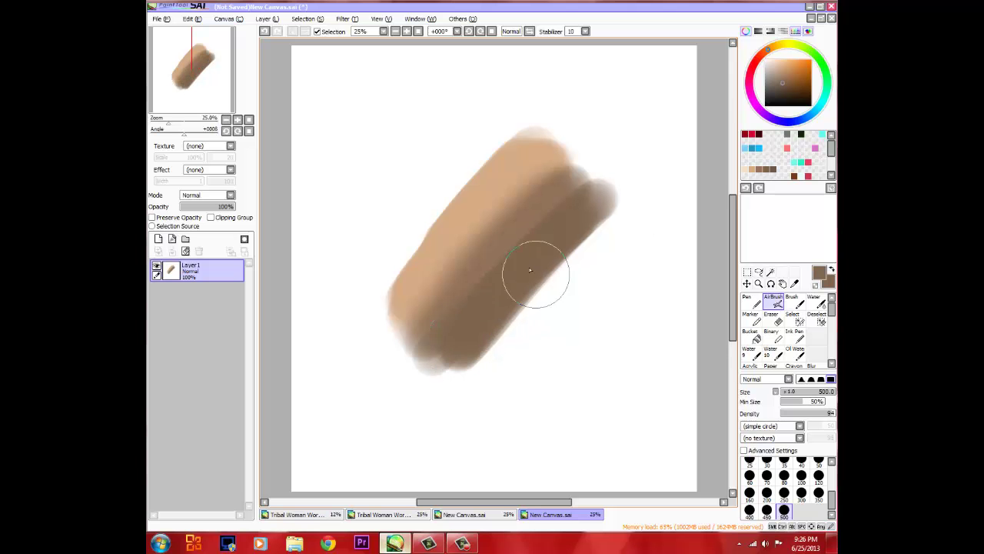
click(818, 302)
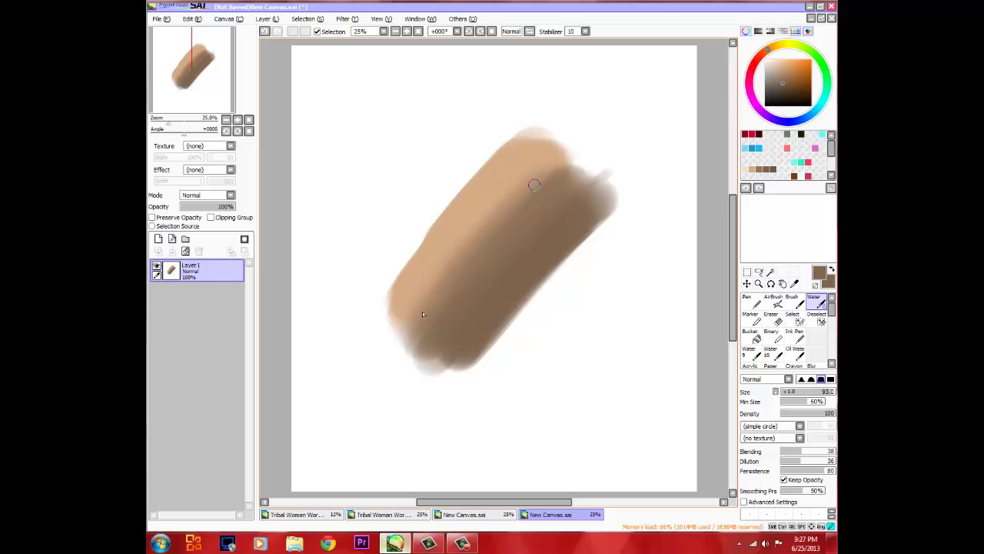
drag(453, 367, 604, 207)
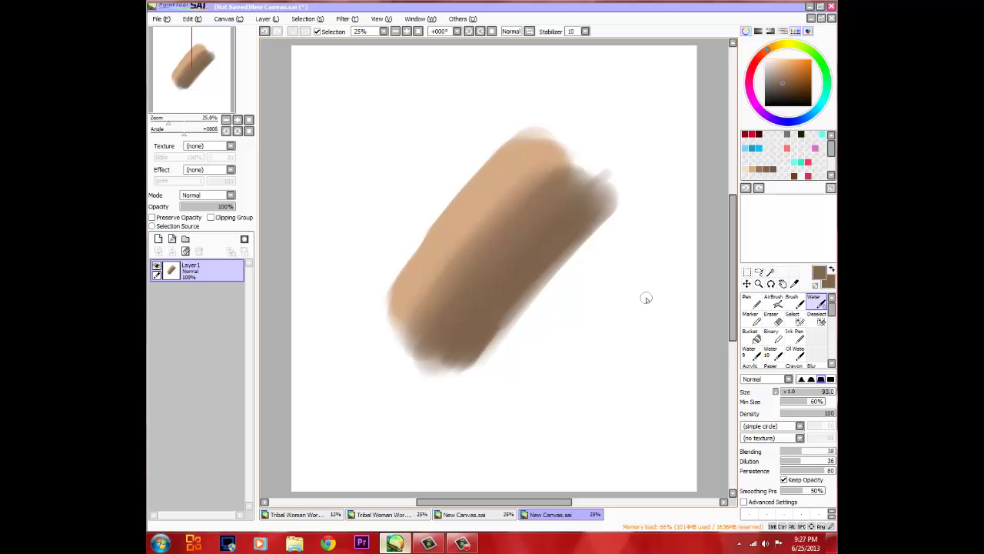
- Airbrush a pale cream highlight along the upper edge of the tan band and blend it in with the Water brush
click(778, 301)
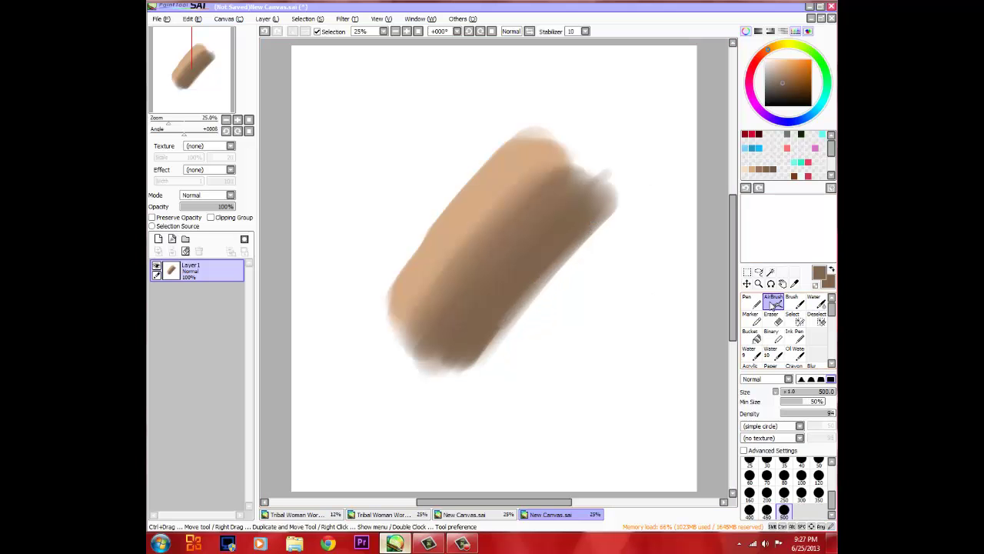
click(744, 176)
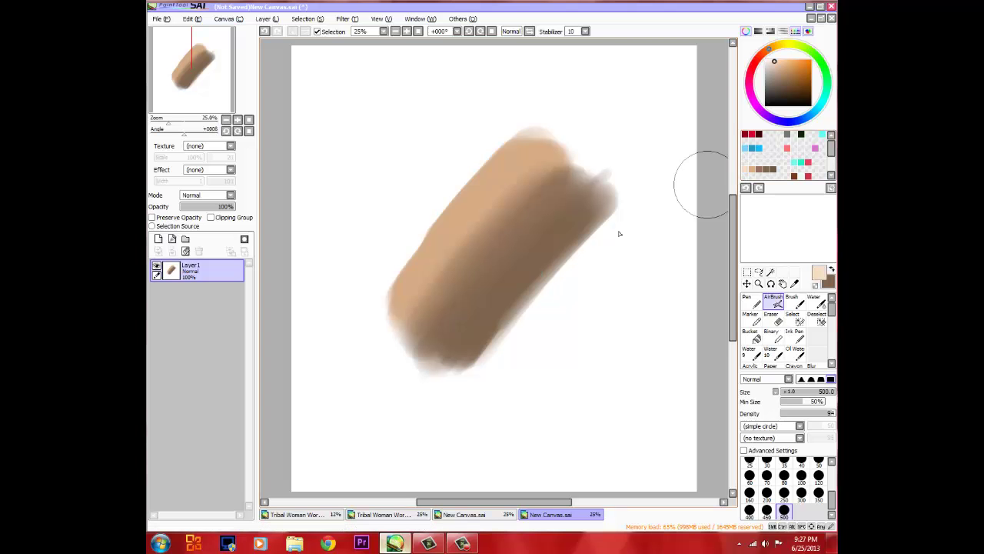
drag(391, 277, 508, 135)
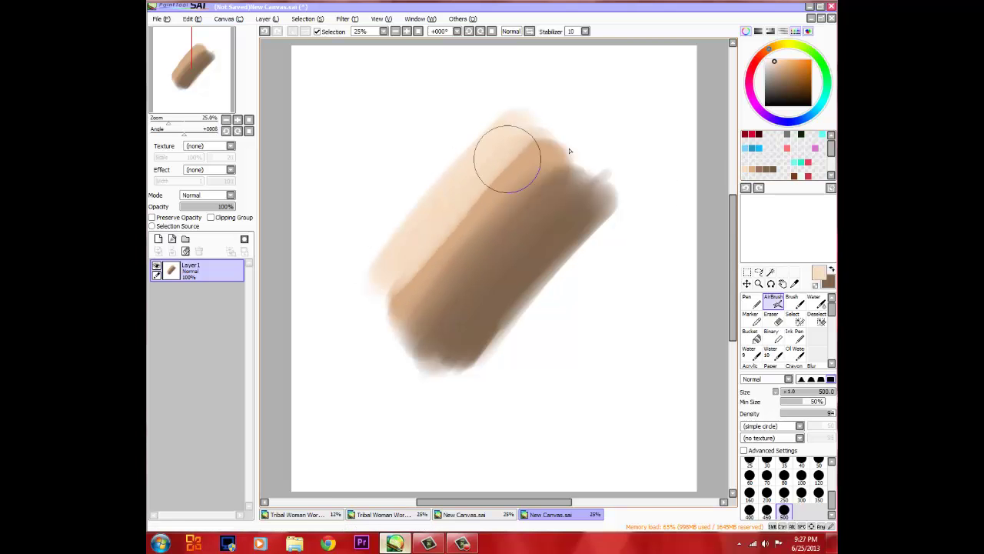
click(811, 300)
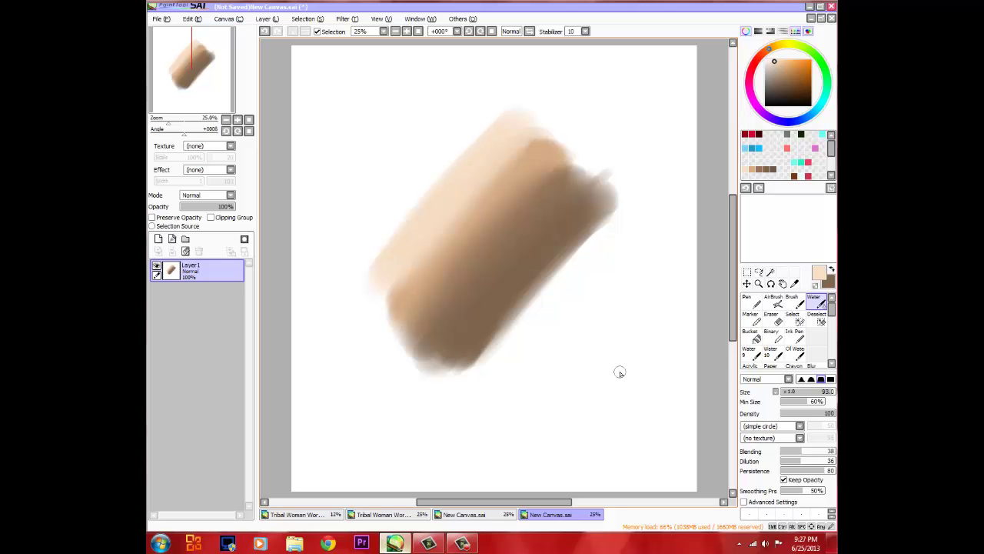
- Erase the whole skin-tone sample with the Eraser at size 500
click(771, 317)
mouse_move(477, 379)
mouse_down()
mouse_move(505, 340)
mouse_move(441, 356)
mouse_move(538, 178)
mouse_up()
mouse_move(524, 315)
mouse_down()
mouse_move(580, 137)
mouse_move(490, 156)
mouse_move(584, 45)
mouse_up()
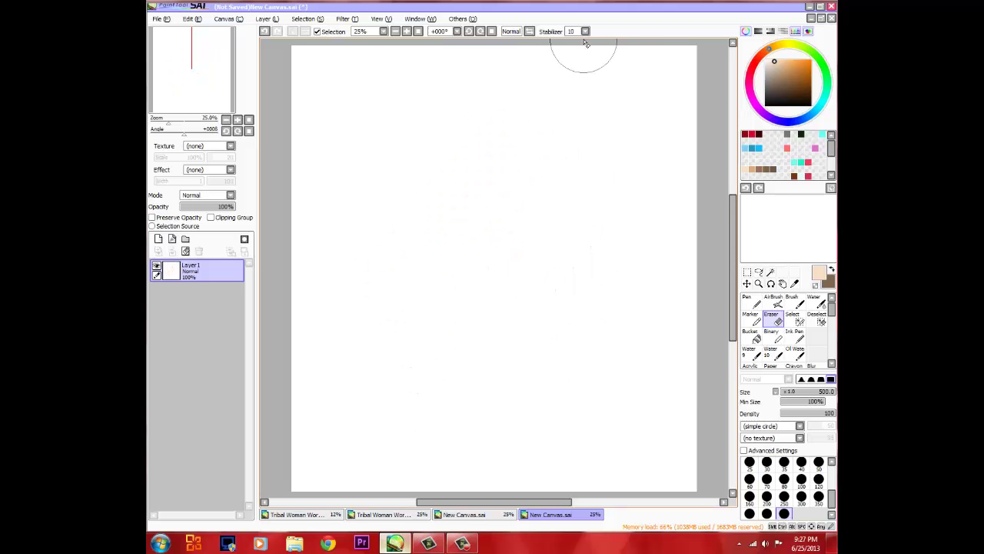
- Sketch an almond-shaped eye outline in black with the Pen just above the canvas centre, undoing the first attempt
click(751, 302)
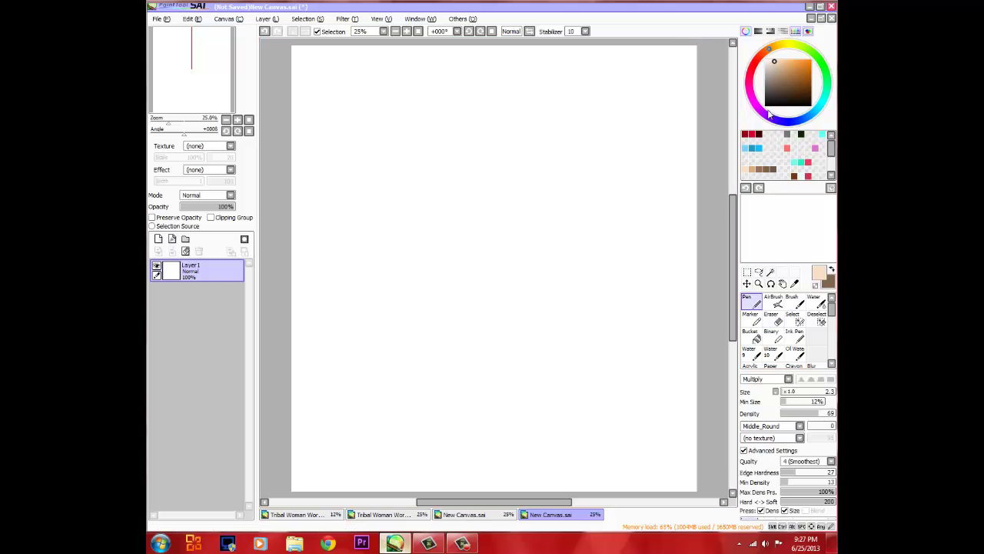
drag(789, 77, 764, 104)
mouse_move(459, 236)
mouse_down()
mouse_move(534, 211)
mouse_move(528, 238)
mouse_move(486, 262)
mouse_up()
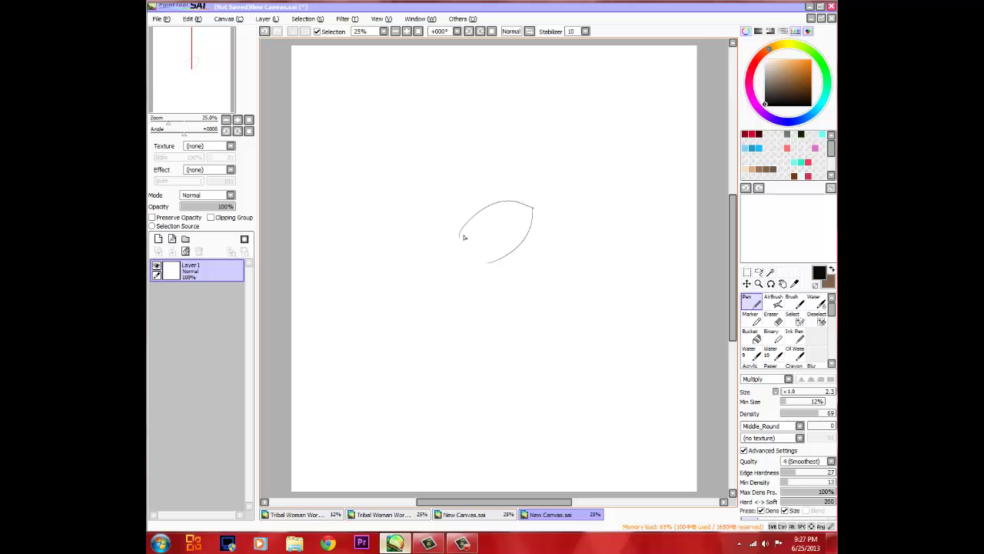
click(264, 31)
click(264, 31)
drag(530, 188, 563, 206)
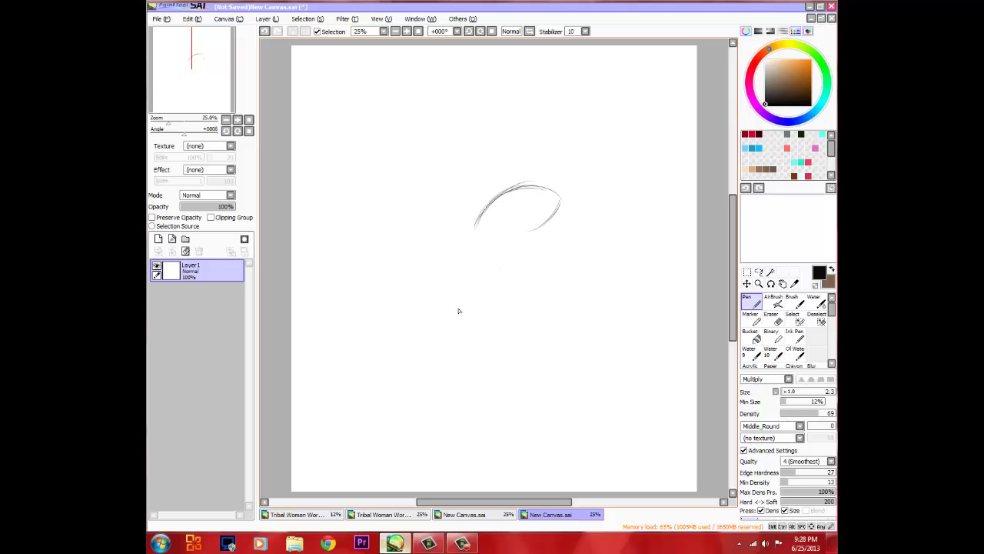
drag(475, 223, 477, 245)
- Sketch a smaller, rounder eye outline below the first one and add an iris to the eyes, undoing stray strokes
drag(565, 318, 509, 335)
key(ctrl+z)
key(ctrl+z)
key(ctrl+z)
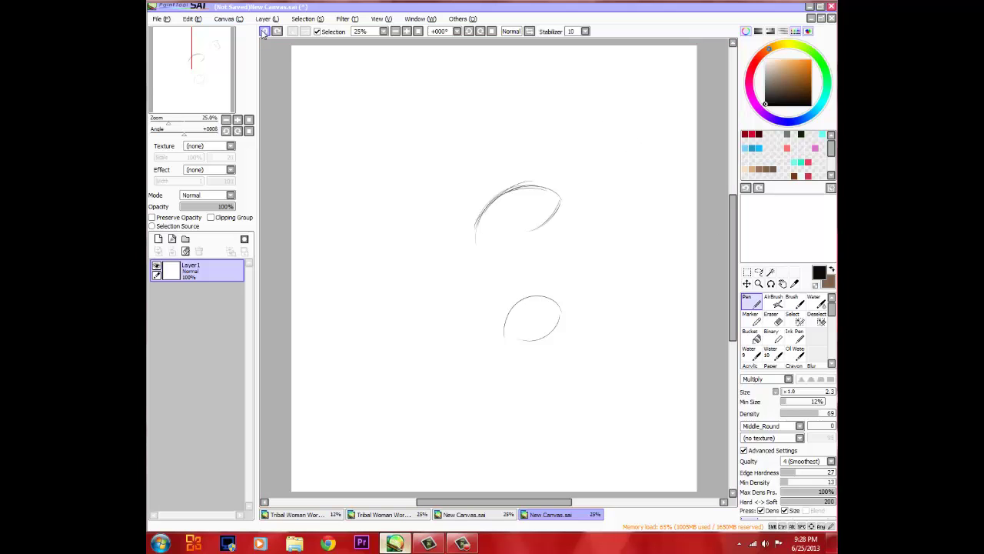
drag(562, 316, 483, 355)
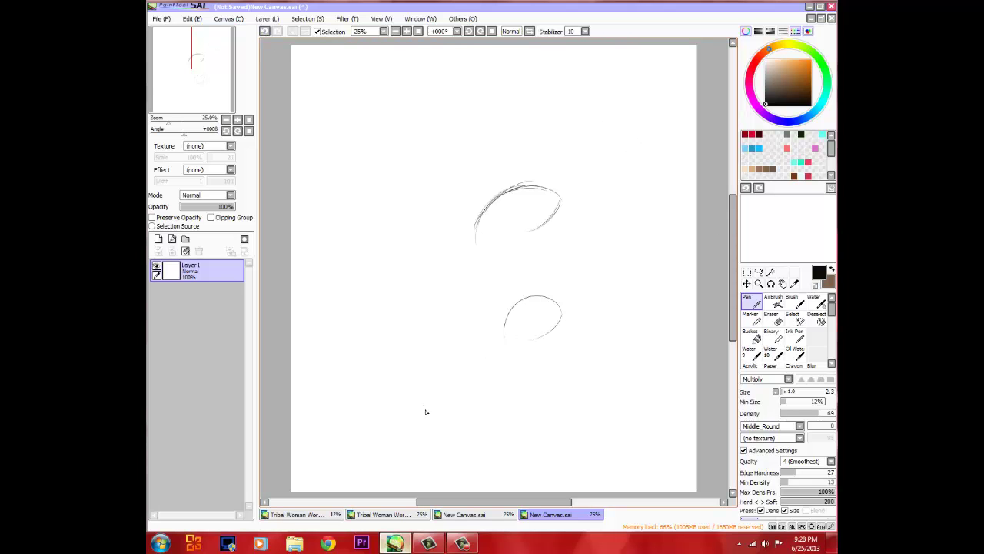
drag(522, 314, 558, 314)
- Sketch a third eye with a tall scribbled iris near the upper edge of the canvas and erase all the eye sketches
mouse_move(413, 101)
mouse_down()
mouse_move(471, 87)
mouse_move(461, 136)
mouse_up()
drag(431, 84, 442, 140)
drag(461, 71, 444, 138)
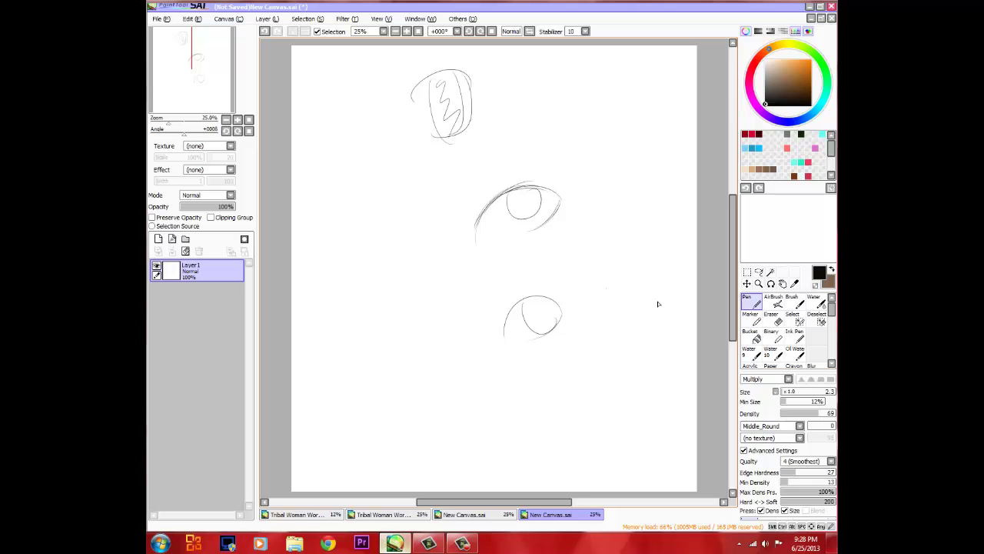
click(771, 317)
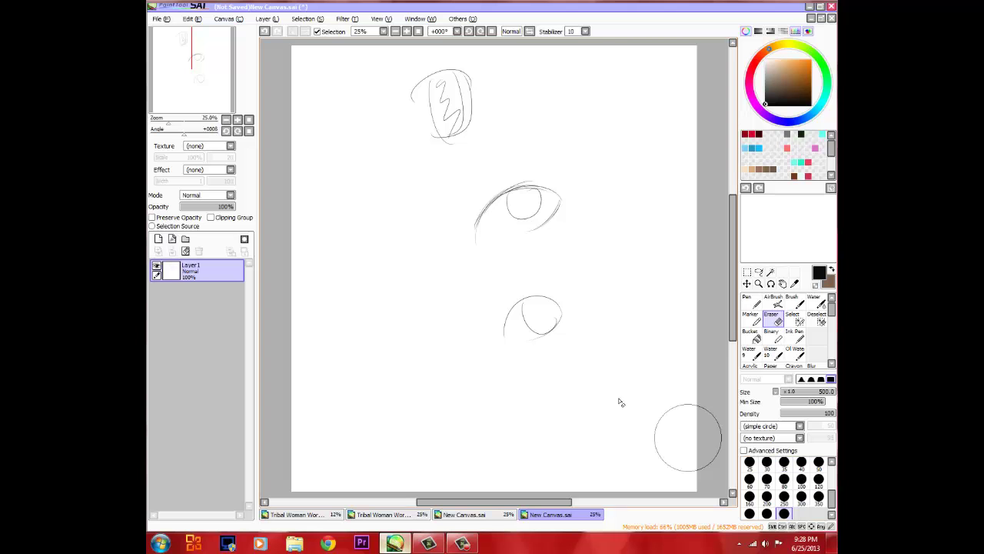
mouse_move(513, 332)
mouse_down()
mouse_move(582, 306)
mouse_move(497, 212)
mouse_move(557, 182)
mouse_move(629, 206)
mouse_move(547, 281)
mouse_move(474, 60)
mouse_move(363, 128)
mouse_up()
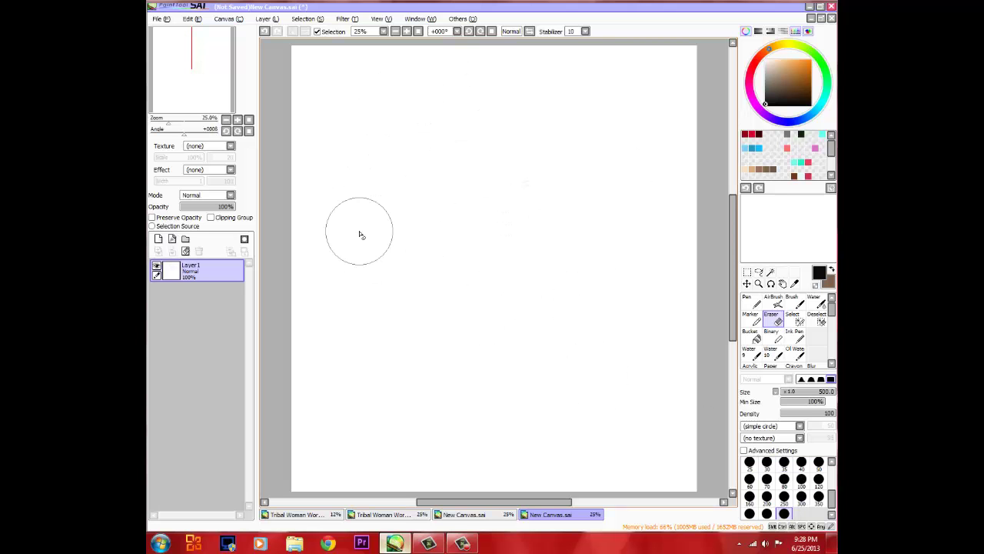
- Airbrush a dark maroon spot near the canvas centre and a crimson spot below it, using the red swatches
click(754, 134)
key(v)
mouse_move(494, 183)
mouse_down()
mouse_move(493, 206)
mouse_move(502, 199)
mouse_move(497, 213)
mouse_move(509, 217)
mouse_up()
key(ctrl+z)
key(ctrl+z)
key(ctrl+z)
click(751, 134)
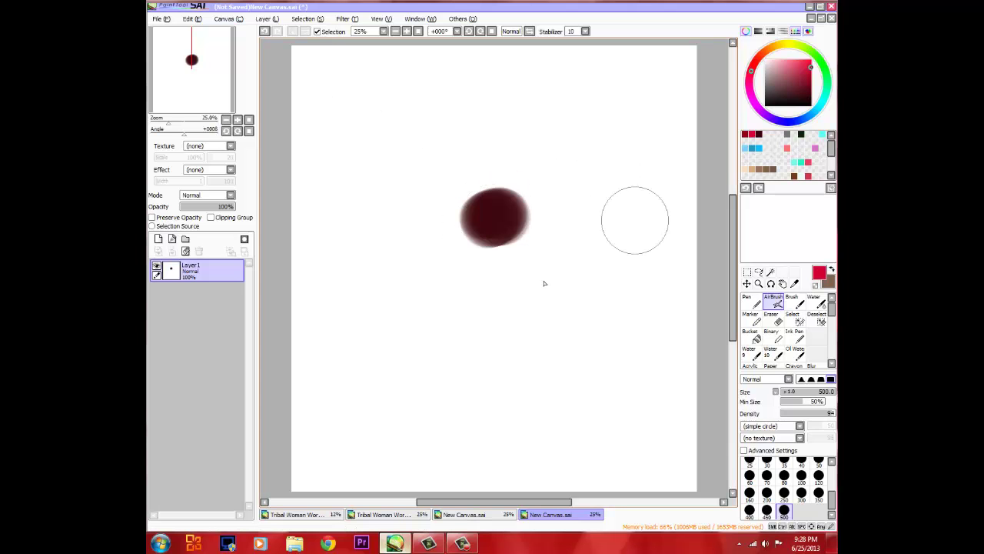
drag(500, 323, 501, 323)
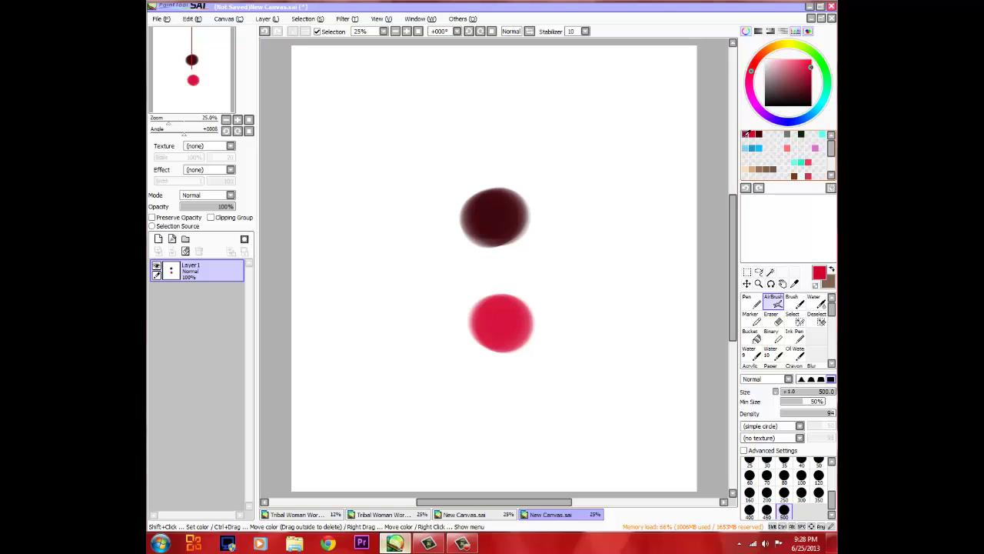
- Fill the gap between the two spots with deep red and blend all three reds vertically with the Water brush
mouse_move(492, 270)
mouse_down()
mouse_move(506, 278)
mouse_move(505, 268)
mouse_up()
click(813, 303)
mouse_move(493, 229)
mouse_down()
mouse_move(506, 332)
mouse_move(519, 304)
mouse_move(521, 240)
mouse_move(501, 212)
mouse_move(481, 337)
mouse_move(496, 201)
mouse_move(507, 360)
mouse_move(528, 335)
mouse_move(525, 268)
mouse_move(565, 409)
mouse_move(574, 327)
mouse_move(506, 296)
mouse_move(488, 237)
mouse_move(482, 279)
mouse_move(468, 210)
mouse_move(496, 356)
mouse_move(487, 197)
mouse_move(505, 207)
mouse_move(526, 317)
mouse_move(544, 275)
mouse_move(549, 323)
mouse_up()
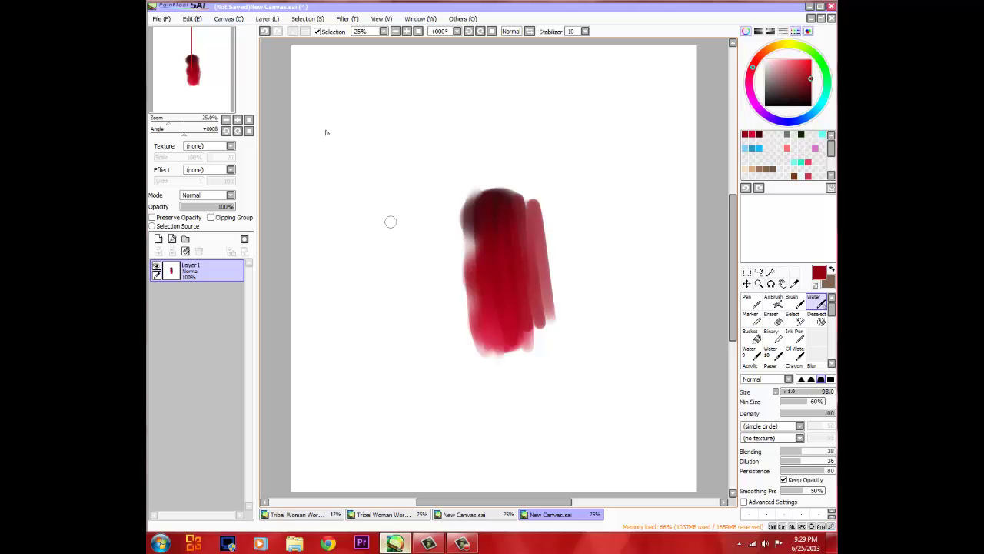
- Undo the red spots and blending strokes back to a blank canvas
click(265, 31)
click(264, 31)
click(265, 31)
click(265, 31)
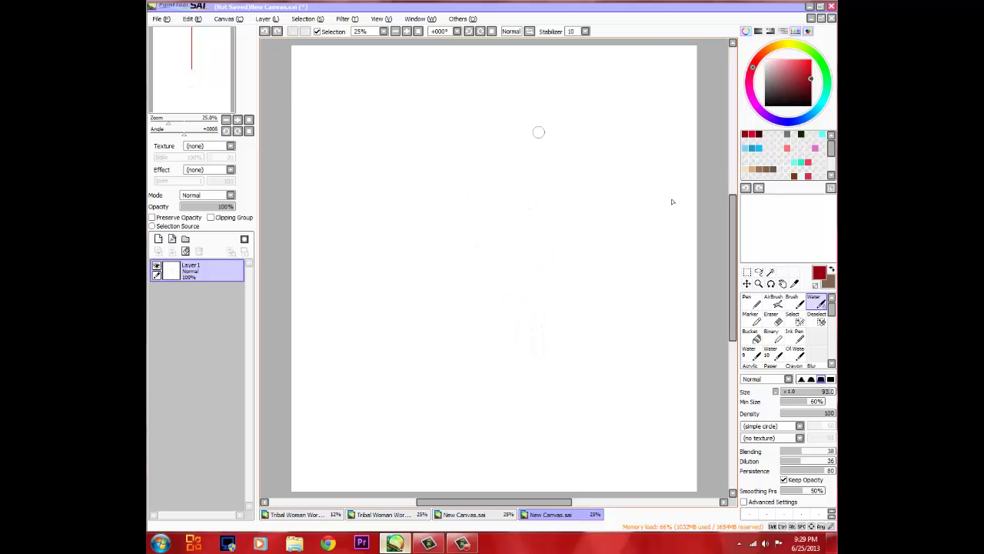
- Airbrush a black arched line across the middle of the canvas at brush size 120
click(777, 302)
click(811, 102)
click(818, 477)
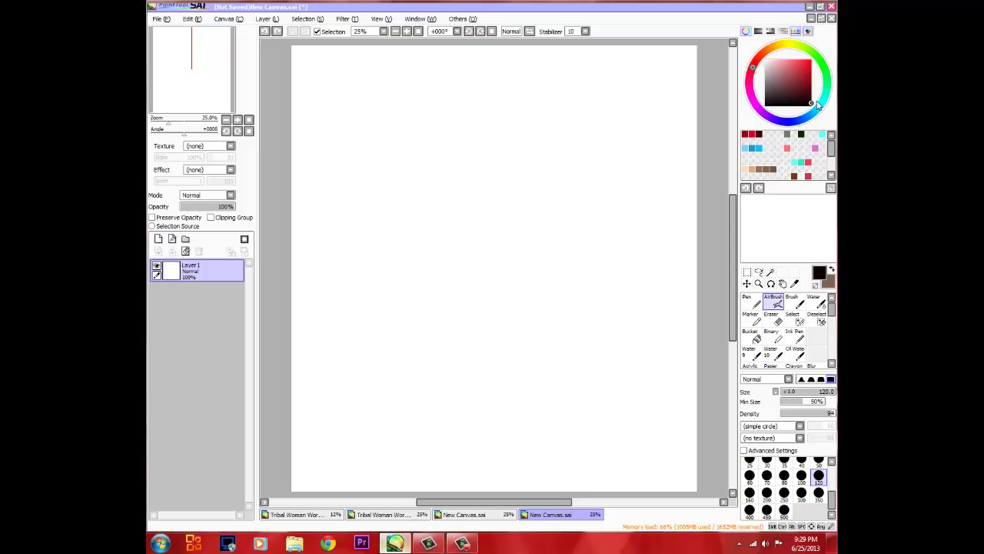
mouse_move(456, 242)
mouse_down()
mouse_move(495, 211)
mouse_move(551, 262)
mouse_up()
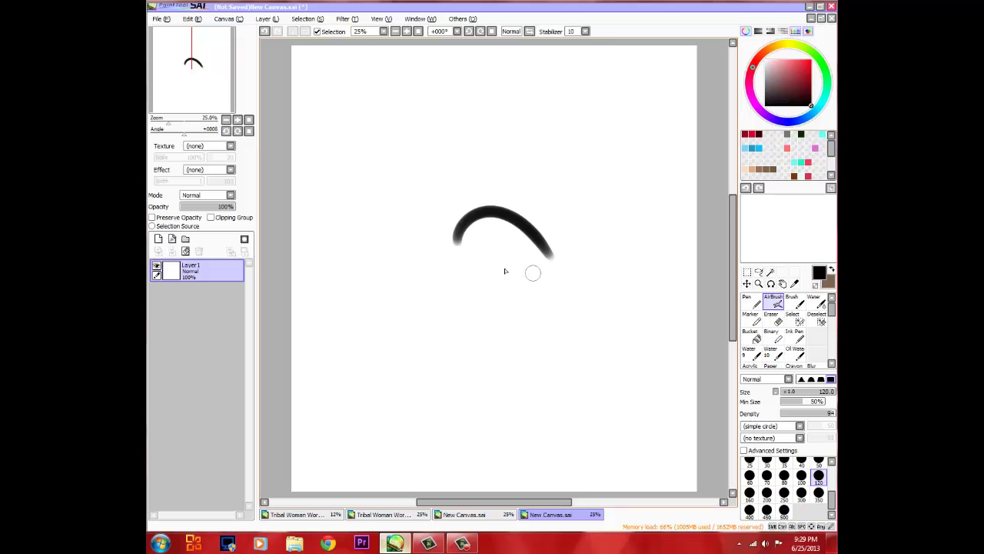
- Undo the arched line and airbrush a thick black upper eyelid with a winged outer corner and a tapered inner end
click(264, 31)
click(468, 32)
mouse_move(446, 277)
mouse_down()
mouse_move(481, 224)
mouse_move(471, 230)
mouse_move(523, 217)
mouse_move(456, 253)
mouse_move(451, 315)
mouse_move(460, 243)
mouse_move(516, 213)
mouse_move(464, 231)
mouse_move(503, 186)
mouse_move(498, 208)
mouse_move(507, 185)
mouse_move(512, 209)
mouse_move(515, 179)
mouse_move(511, 200)
mouse_move(475, 220)
mouse_move(456, 301)
mouse_move(452, 267)
mouse_move(454, 326)
mouse_move(457, 278)
mouse_move(523, 216)
mouse_up()
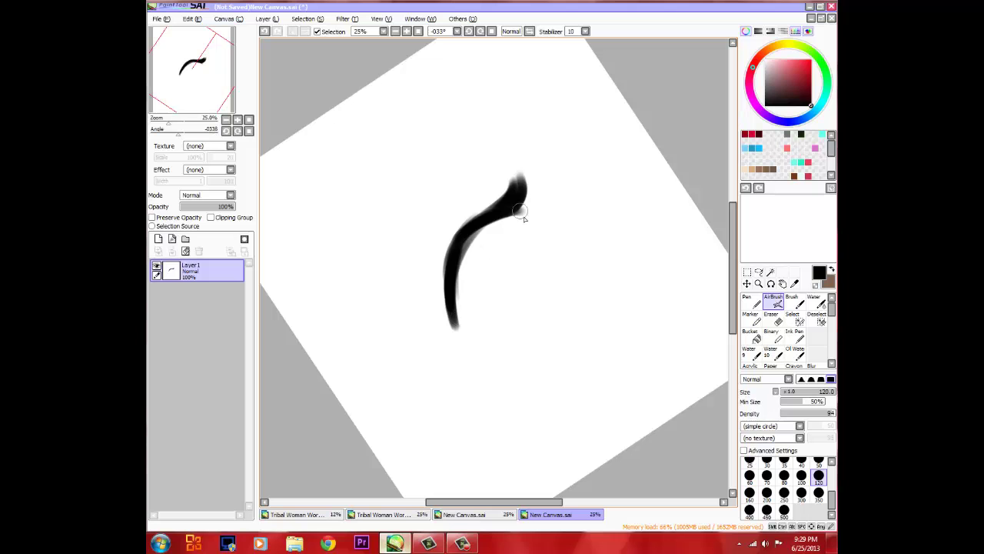
mouse_move(473, 238)
mouse_down()
mouse_move(463, 281)
mouse_move(450, 286)
mouse_move(464, 352)
mouse_up()
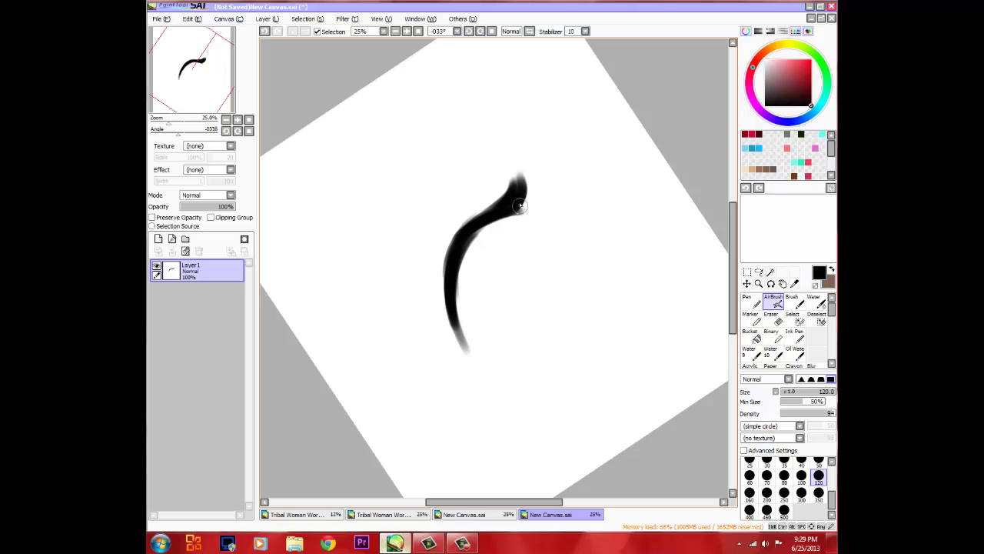
- Airbrush a curved black lower eyelid from the winged outer corner, undoing the stray strokes beside it
mouse_move(521, 186)
mouse_down()
mouse_move(542, 276)
mouse_move(505, 340)
mouse_up()
mouse_move(541, 253)
mouse_down()
mouse_move(512, 168)
mouse_move(538, 208)
mouse_move(569, 211)
mouse_move(568, 232)
mouse_up()
click(264, 31)
click(265, 32)
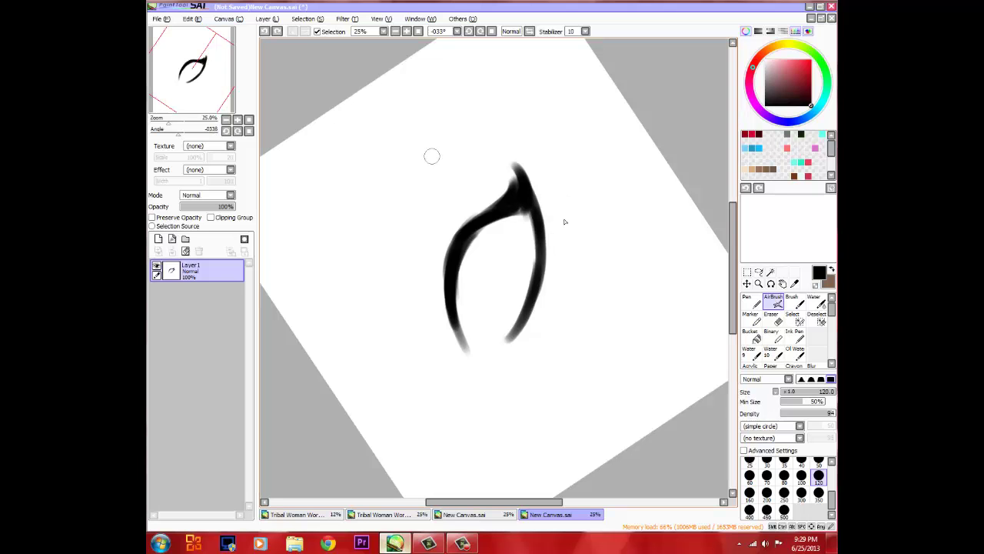
- Draw thin black eyelashes at the outer corner and on the upper eyelid at brush size 50
click(818, 461)
mouse_move(535, 228)
mouse_down()
mouse_move(567, 217)
mouse_move(569, 241)
mouse_up()
drag(540, 188, 539, 213)
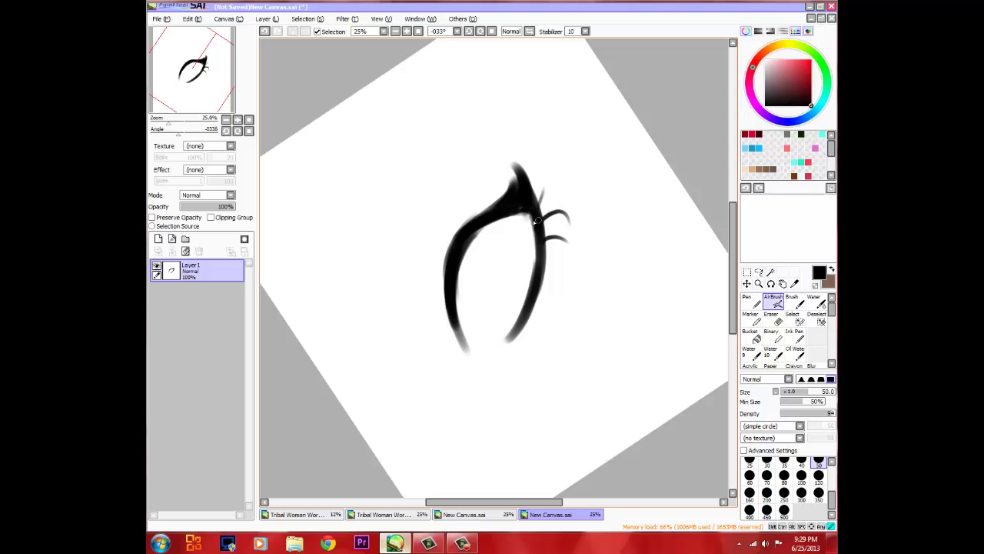
drag(471, 193, 472, 222)
drag(481, 189, 485, 220)
- Undo the first iris stroke and outline both sides of the iris with thin black curves between the eyelids
drag(456, 309, 522, 307)
click(480, 31)
key(ctrl+z)
key(ctrl+z)
drag(447, 273, 487, 336)
drag(537, 233, 544, 286)
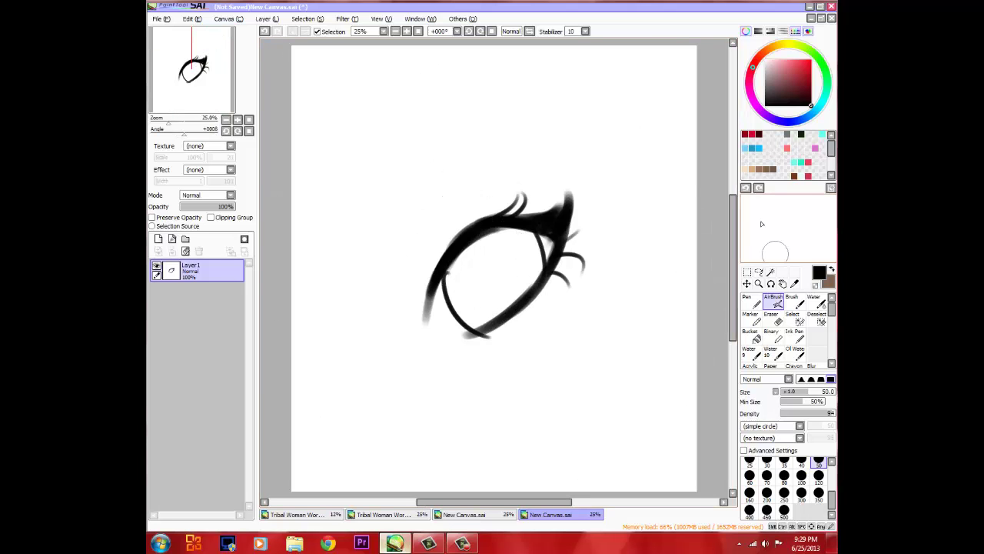
- Airbrush a dark maroon band across the top of the iris at brush size 120
click(754, 135)
click(818, 476)
mouse_move(445, 278)
mouse_down()
mouse_move(520, 232)
mouse_move(477, 249)
mouse_move(455, 273)
mouse_move(526, 237)
mouse_move(493, 246)
mouse_move(471, 268)
mouse_up()
- Airbrush crimson along the lower part of the iris and fill the middle with deep red
click(744, 134)
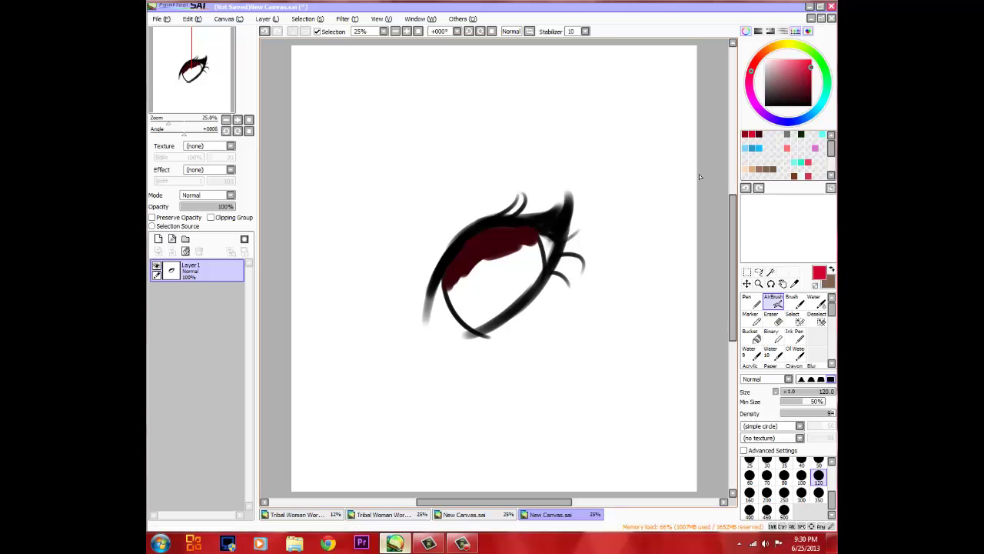
mouse_move(482, 317)
mouse_down()
mouse_move(534, 272)
mouse_move(473, 320)
mouse_up()
alt+click(502, 286)
mouse_move(470, 283)
mouse_down()
mouse_move(510, 246)
mouse_move(504, 262)
mouse_move(519, 254)
mouse_move(481, 280)
mouse_move(510, 278)
mouse_move(486, 302)
mouse_up()
click(811, 79)
mouse_move(520, 269)
mouse_down()
mouse_move(530, 257)
mouse_move(462, 286)
mouse_move(449, 308)
mouse_move(461, 319)
mouse_move(462, 299)
mouse_up()
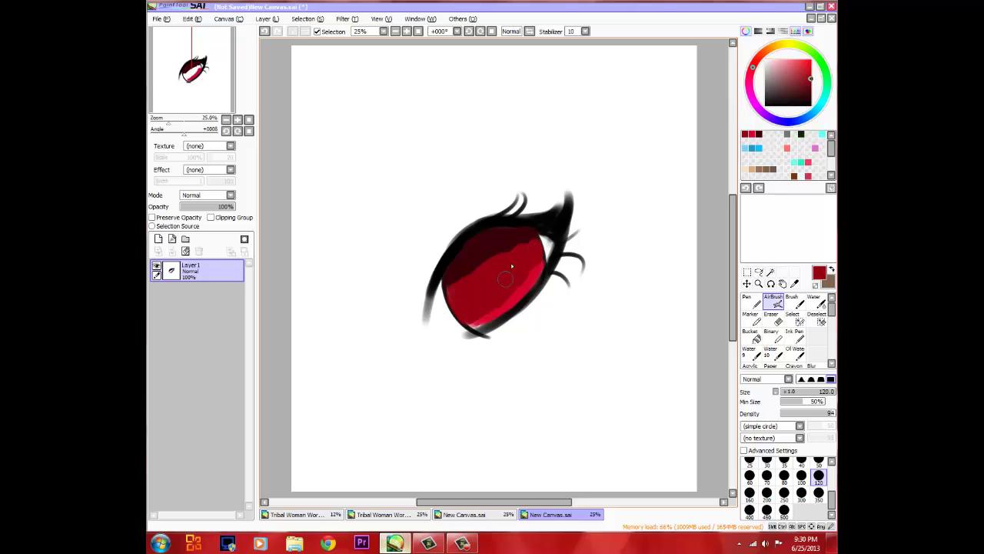
- Set the Water brush to size 100 and smear the iris's red bands together
click(814, 302)
drag(457, 275, 510, 241)
click(264, 31)
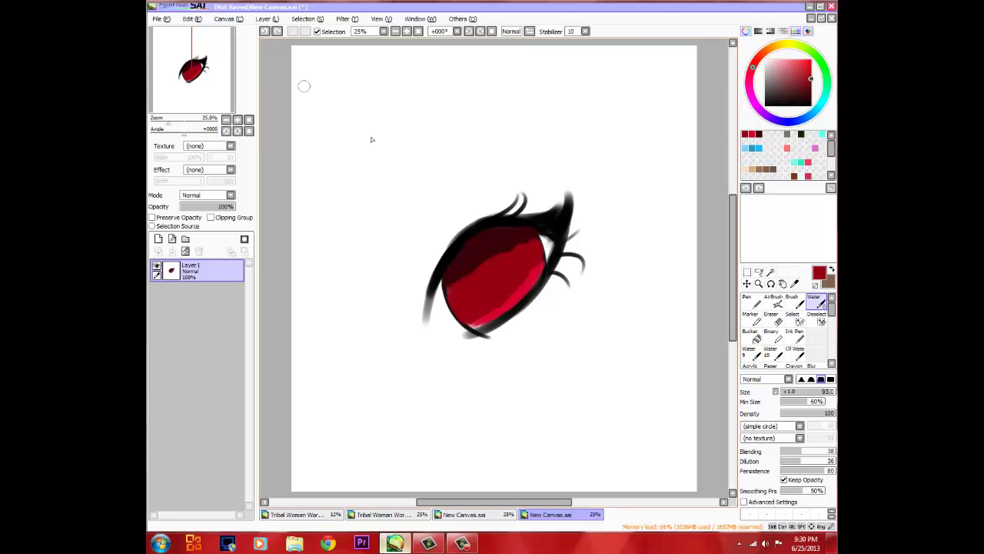
click(833, 392)
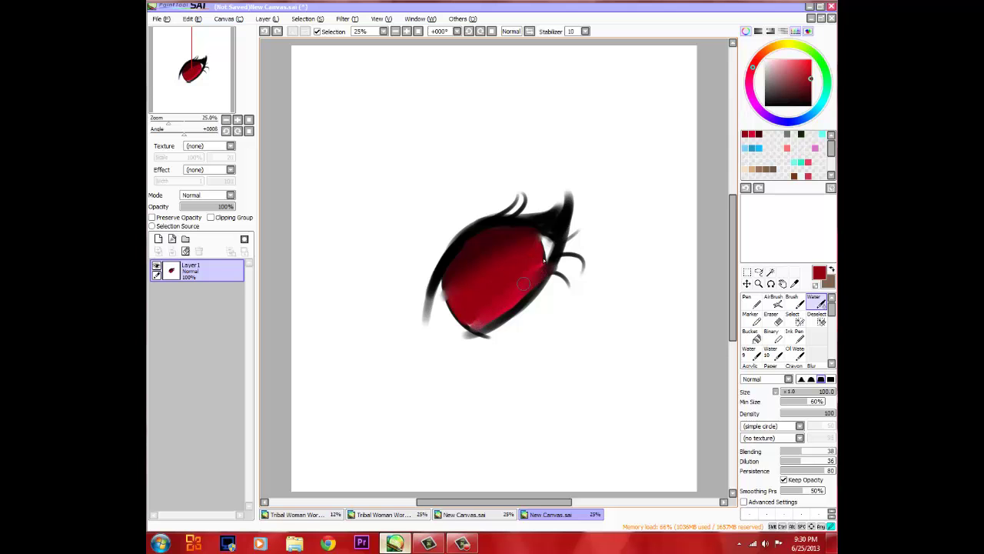
- Undo the iris blending and blend the maroon, deep red and crimson bands again with the Water brush
key(ctrl+z)
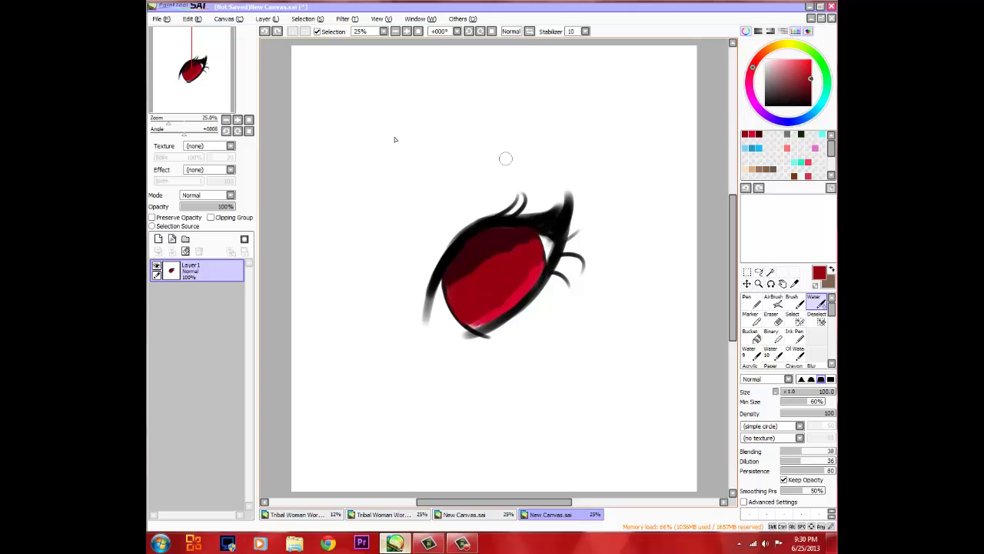
click(276, 32)
click(265, 30)
drag(490, 246, 527, 234)
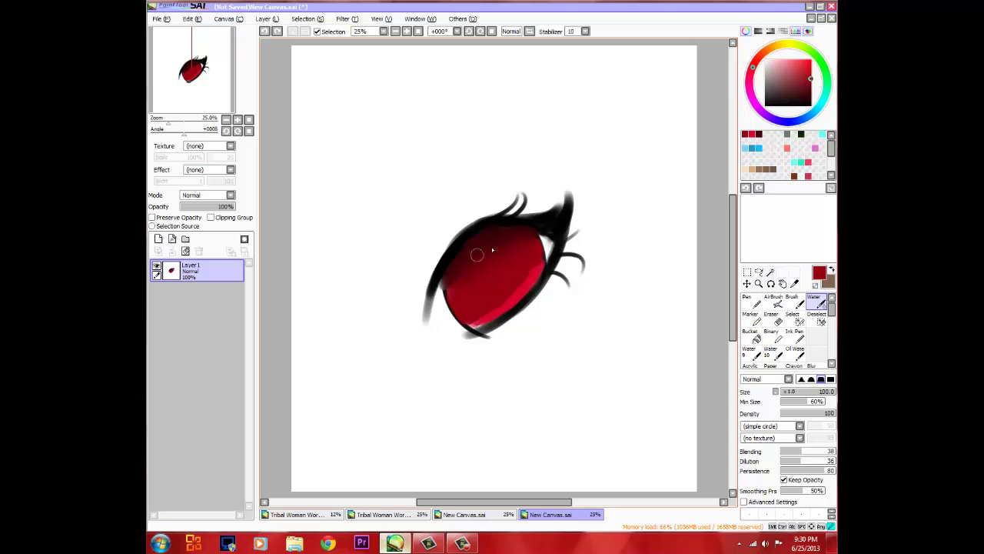
alt+click(489, 286)
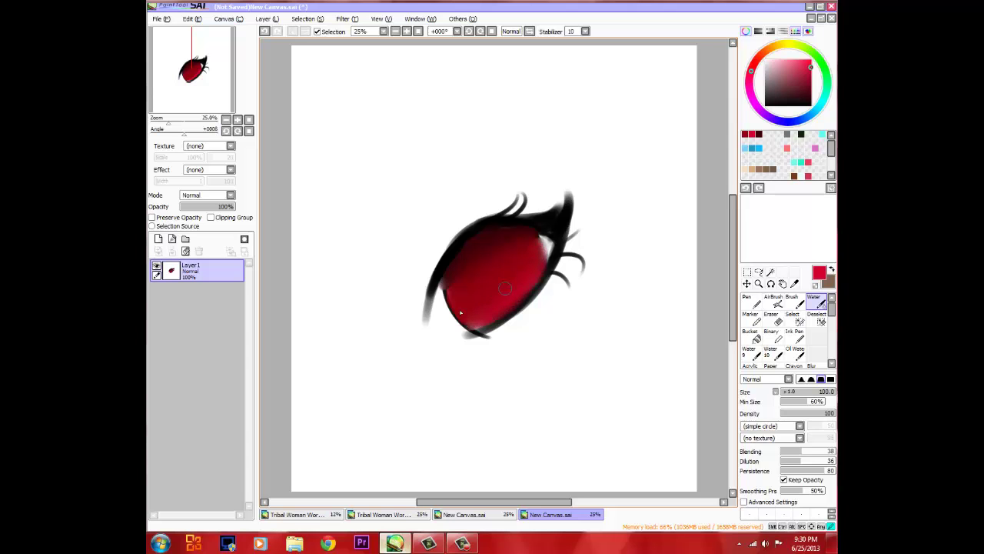
- Airbrush a dark maroon pupil and upper shading in the iris, and soften the edges with the Water brush
key(b)
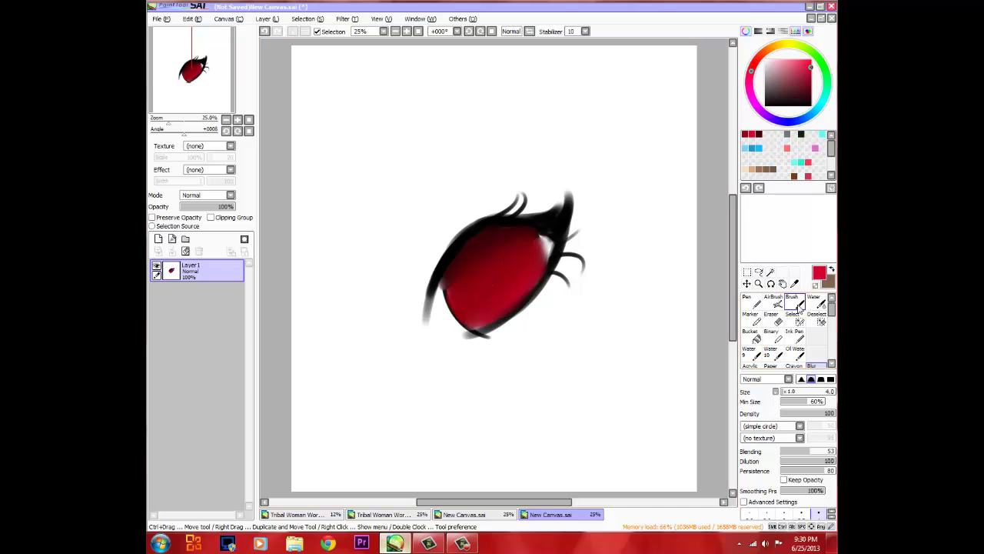
click(760, 134)
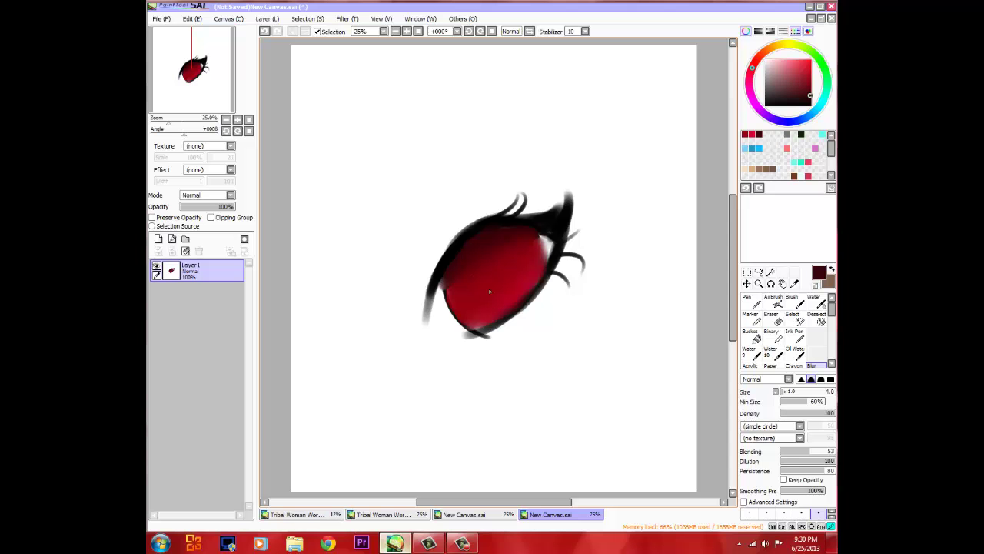
key(a)
mouse_move(480, 261)
mouse_down()
mouse_move(501, 269)
mouse_move(495, 258)
mouse_move(486, 267)
mouse_move(501, 257)
mouse_move(500, 265)
mouse_move(475, 249)
mouse_up()
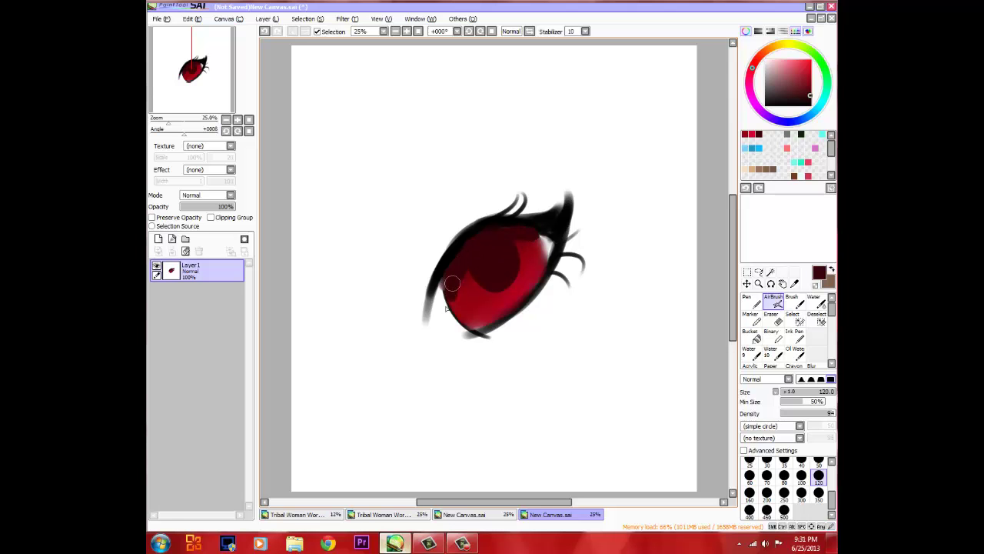
click(820, 301)
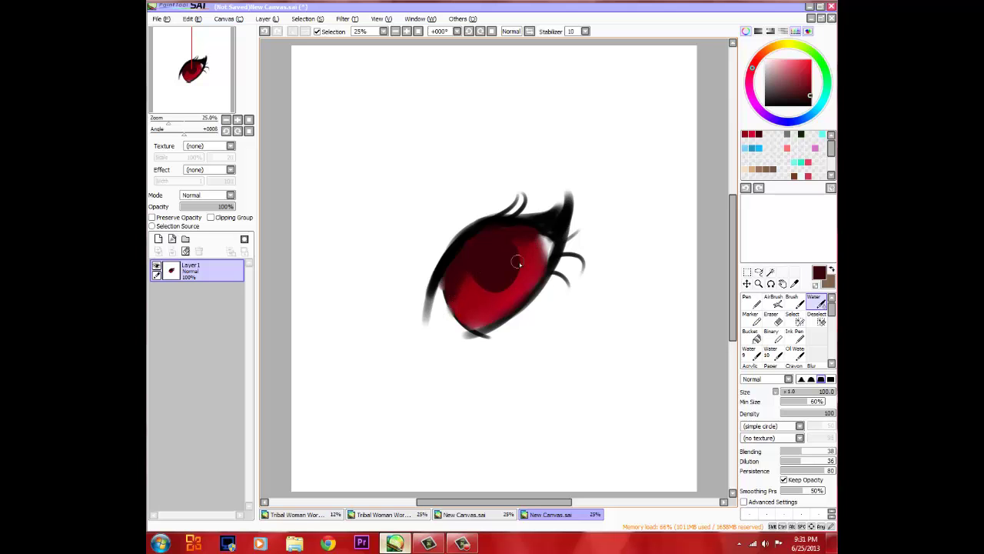
- Airbrush a coral highlight along the iris's lower edge and blend it in with the Water brush
click(776, 301)
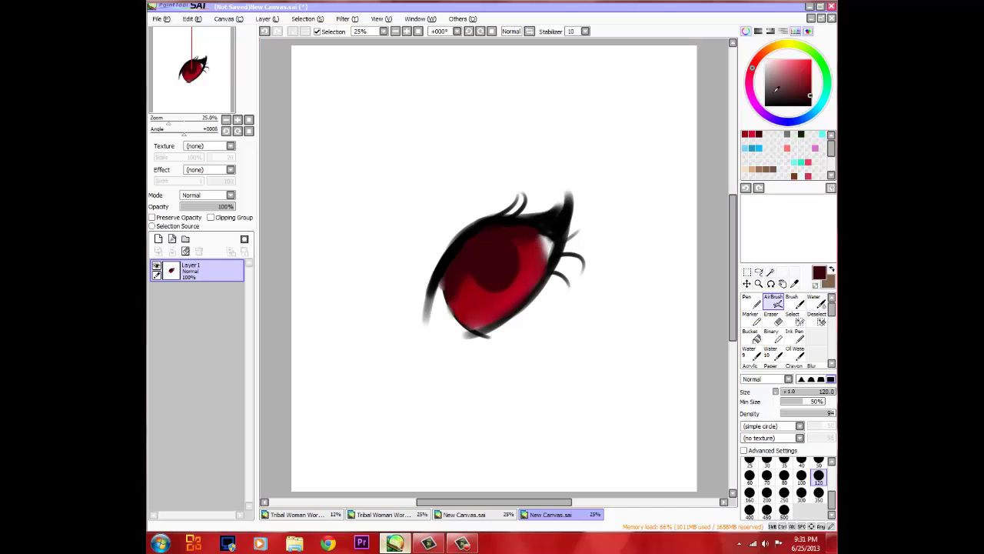
click(787, 146)
mouse_move(530, 311)
mouse_down()
mouse_move(534, 277)
mouse_move(491, 317)
mouse_move(544, 257)
mouse_move(509, 323)
mouse_move(501, 313)
mouse_move(539, 265)
mouse_move(507, 317)
mouse_move(521, 289)
mouse_up()
click(815, 302)
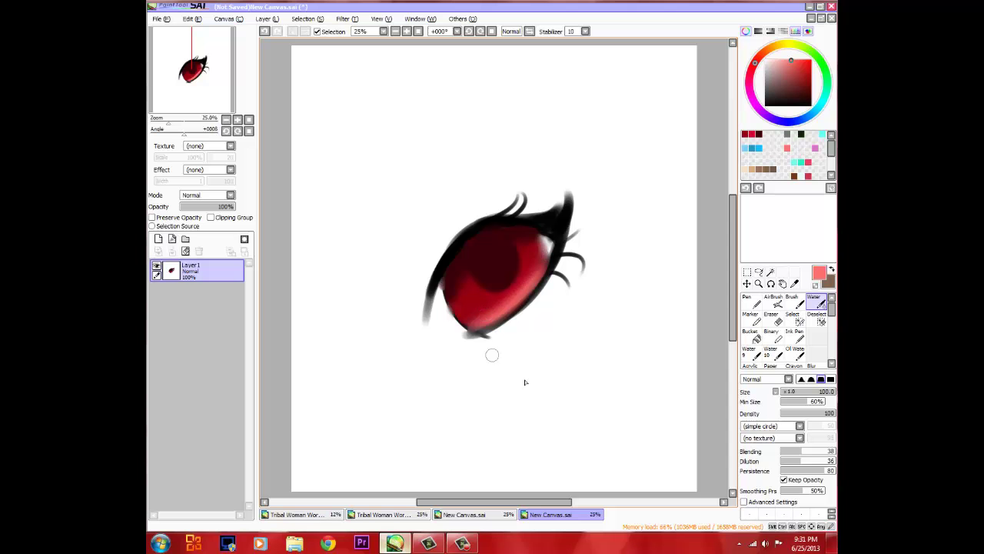
- Erase the whole eye drawing from the canvas with the Eraser at size 350
click(771, 318)
click(818, 496)
mouse_move(421, 319)
mouse_down()
mouse_move(544, 199)
mouse_move(590, 193)
mouse_move(578, 249)
mouse_move(423, 401)
mouse_move(545, 241)
mouse_move(515, 244)
mouse_move(456, 298)
mouse_move(488, 266)
mouse_move(416, 354)
mouse_up()
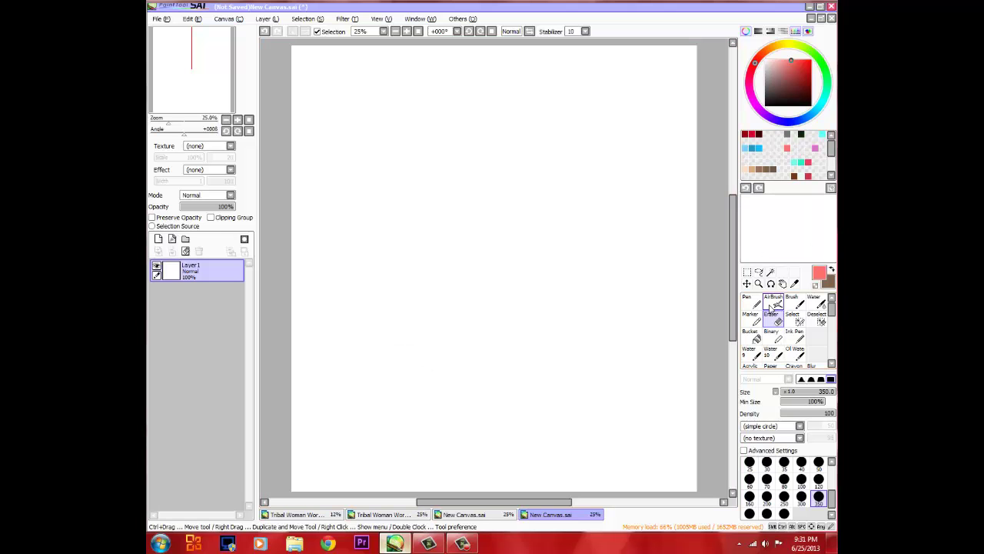
- Switch to the Tribal Woman working progress artwork and hide Layer14 and Layer15
click(383, 513)
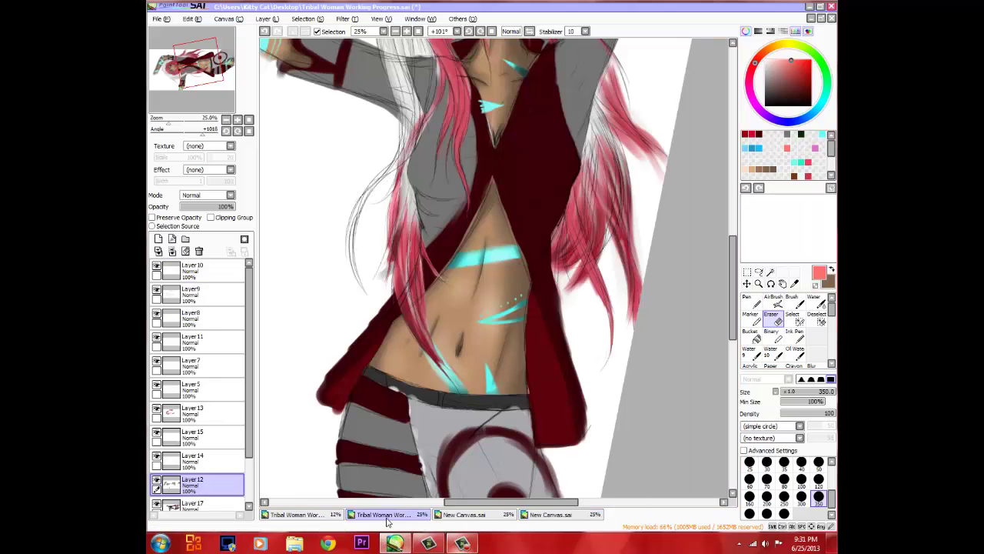
drag(732, 277, 740, 192)
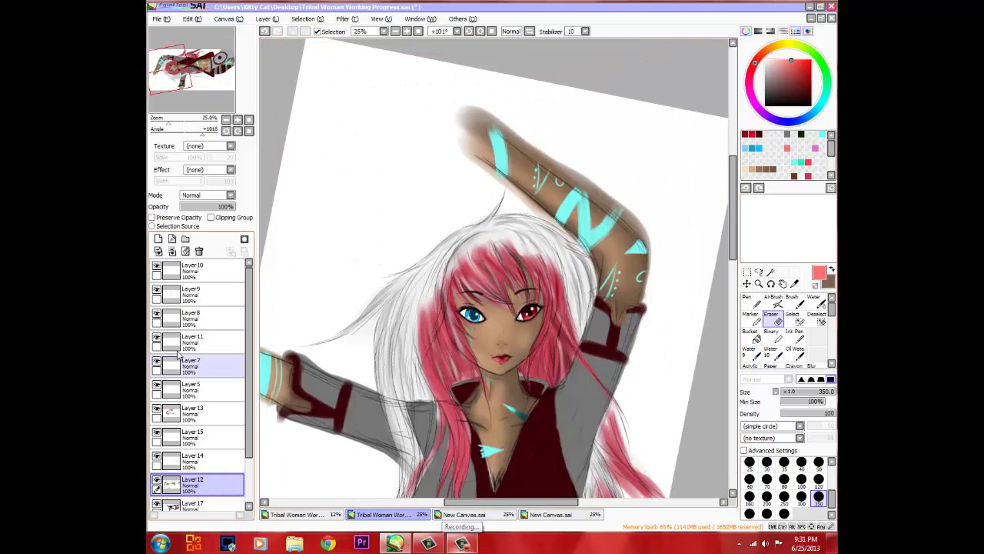
click(156, 459)
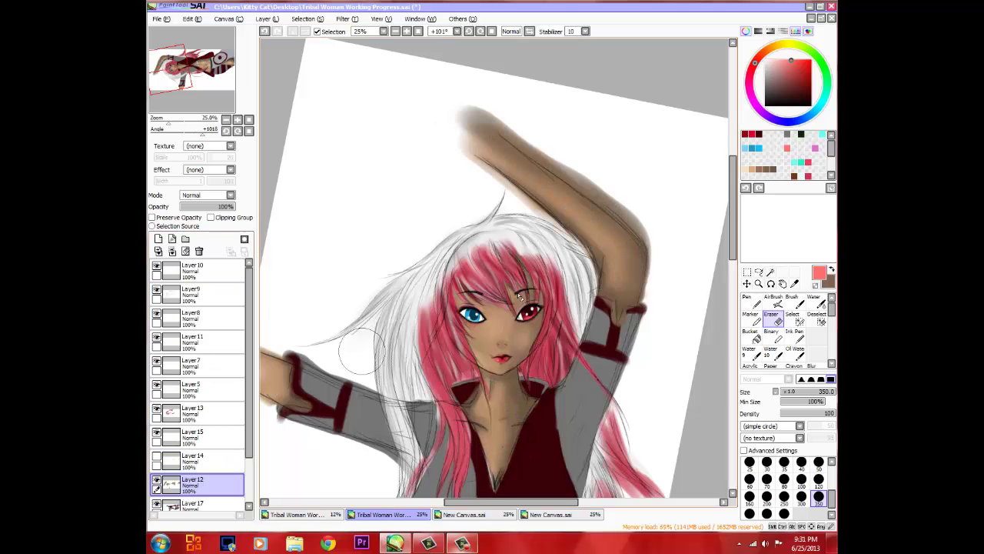
drag(738, 269, 717, 356)
click(156, 435)
drag(720, 278, 727, 319)
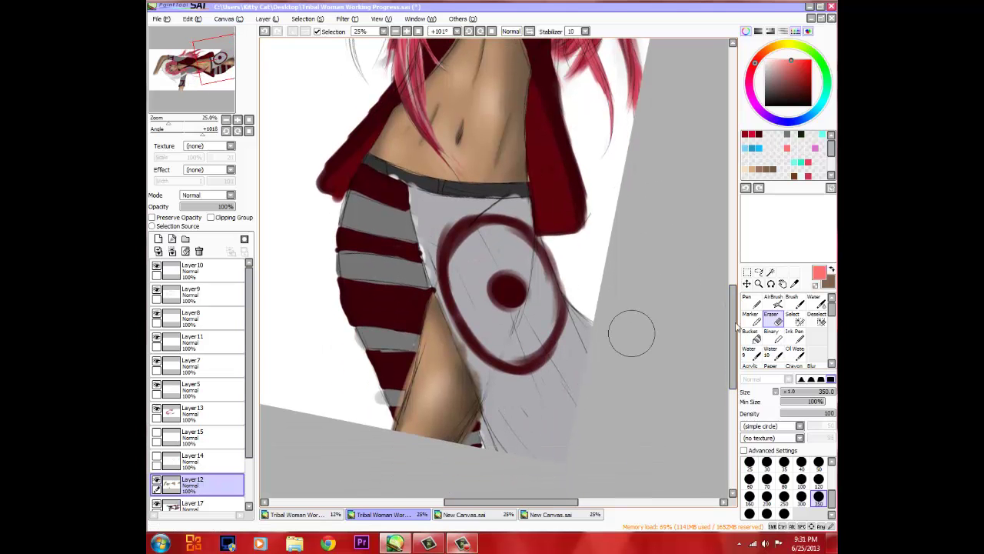
- Airbrush brown shading on the upper thigh of the artwork at size 120 and blend it with the Water brush
click(778, 302)
key(x)
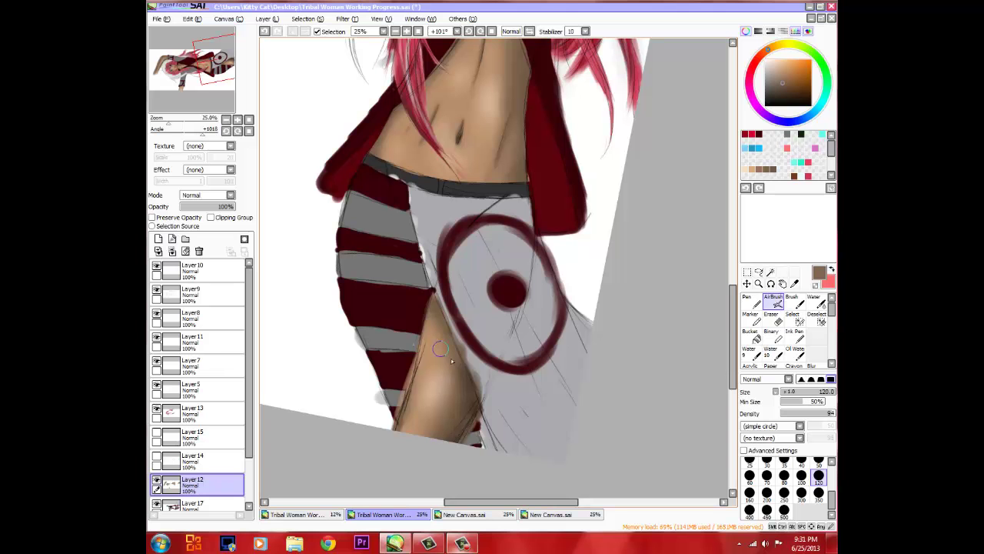
drag(427, 308, 467, 357)
key(alt)
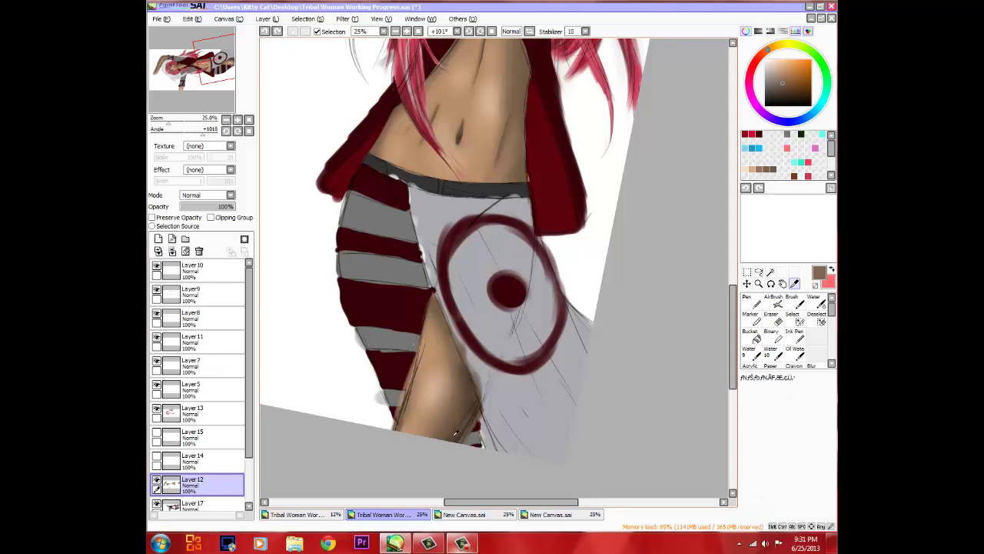
key(c)
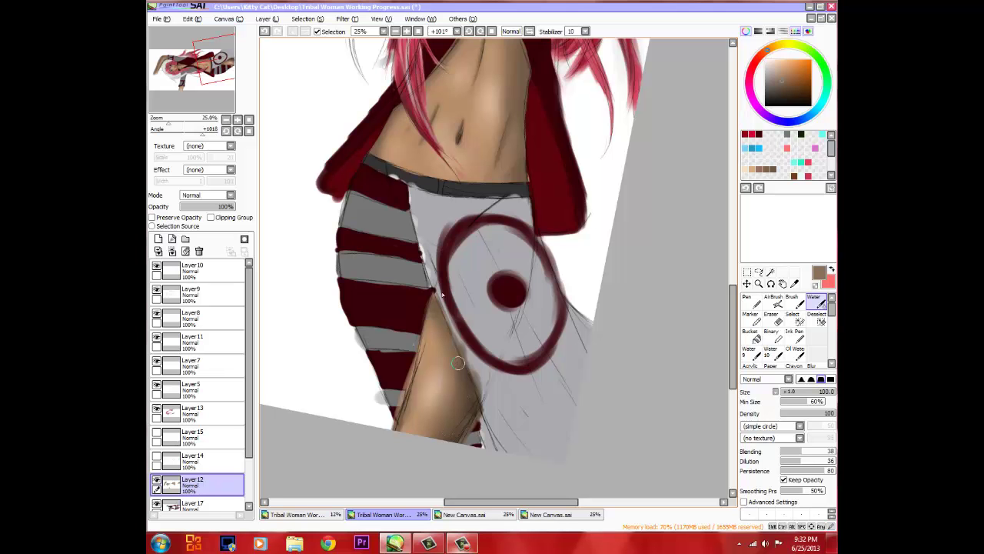
- Add darker brown shading at the top of the thigh and smooth it into the skin with the Water brush
click(773, 167)
key(v)
drag(433, 308, 455, 355)
key(b)
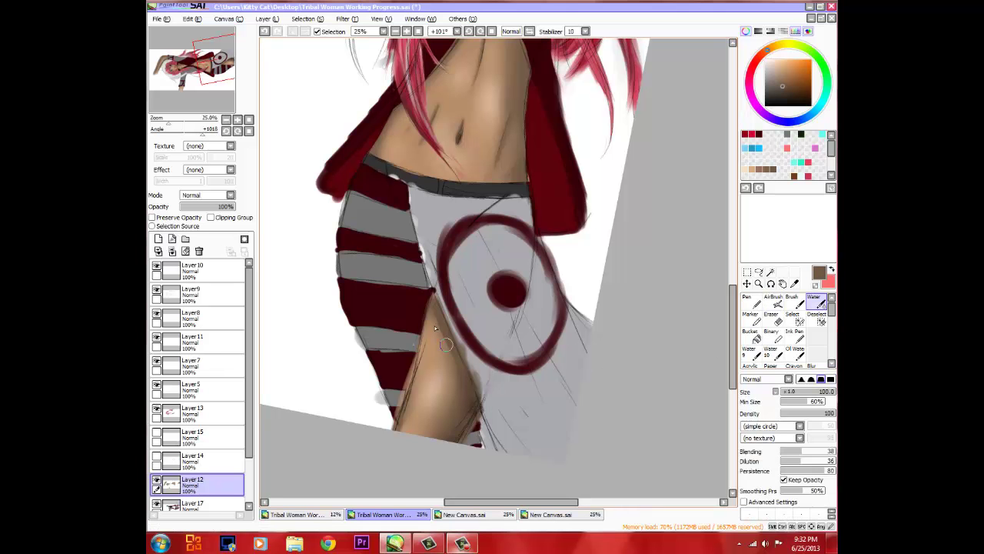
drag(439, 318, 433, 338)
- Airbrush another touch of dark brown where the thigh meets the clothing and blend it with the Water brush
key(v)
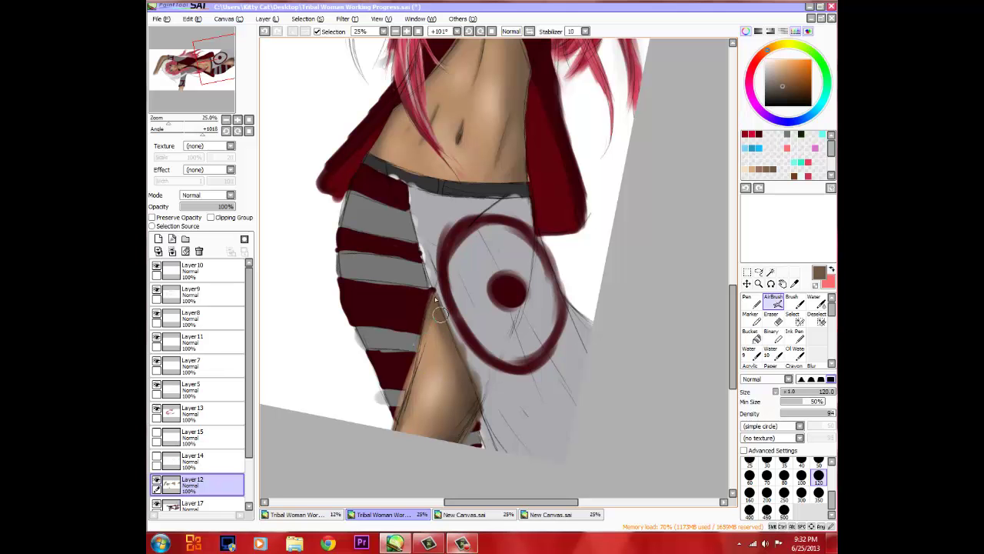
key(c)
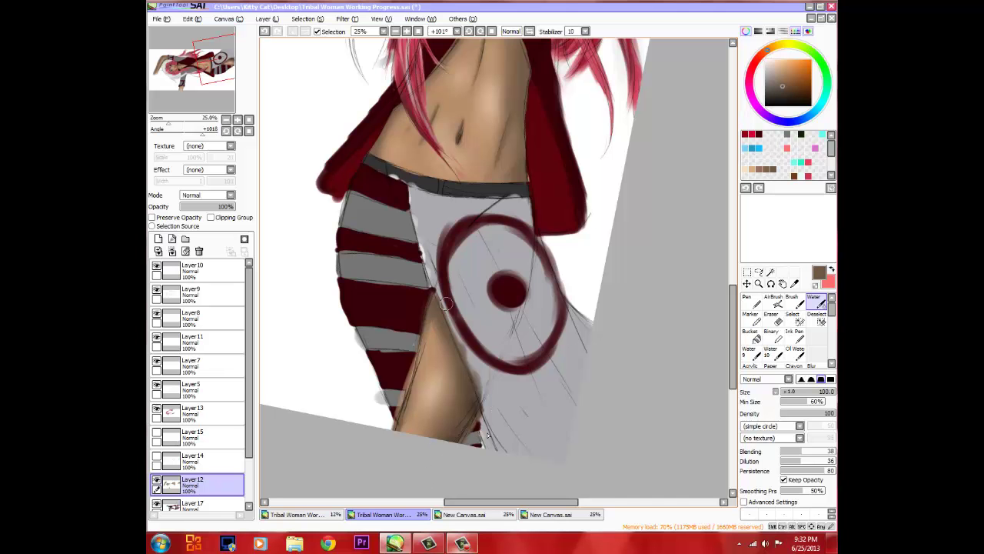
mouse_move(734, 333)
mouse_down()
mouse_move(734, 220)
mouse_move(727, 349)
mouse_up()
- Undo a first stroke on the blank scratch canvas and airbrush a slanted brown oval at brush size 350
key(v)
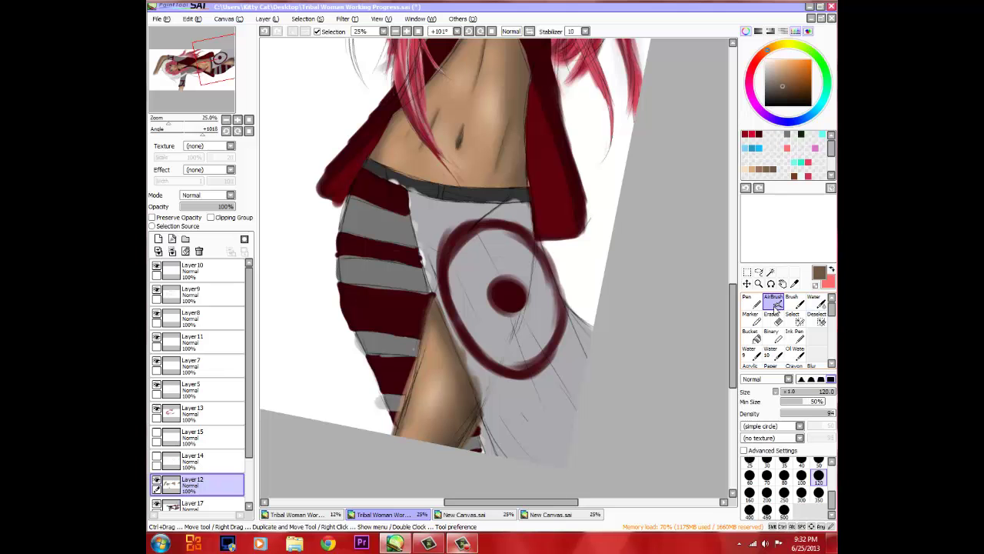
click(572, 515)
mouse_move(465, 179)
mouse_down()
mouse_move(461, 265)
mouse_move(461, 231)
mouse_move(484, 176)
mouse_move(479, 223)
mouse_up()
key(ctrl+z)
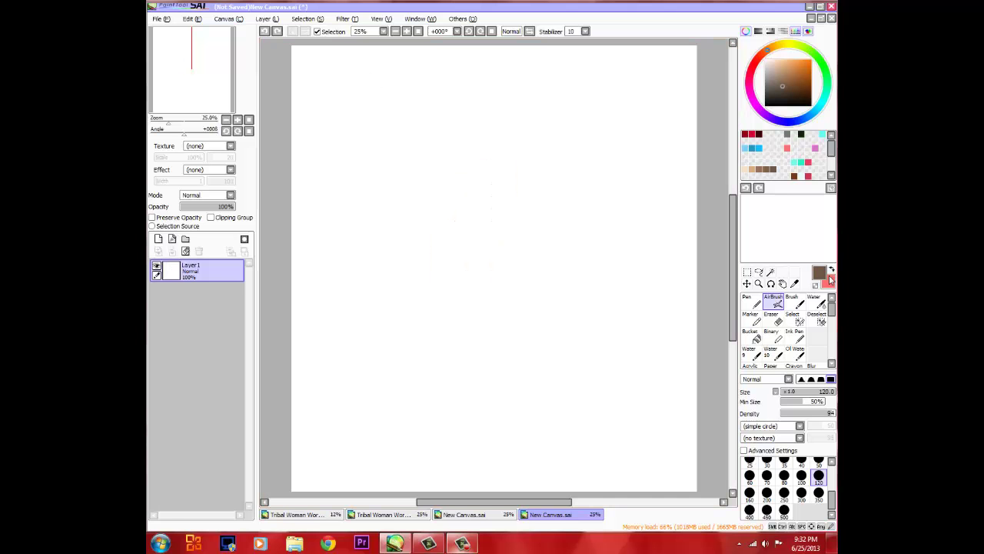
click(818, 493)
mouse_move(500, 231)
mouse_down()
mouse_move(533, 202)
mouse_move(518, 220)
mouse_move(518, 202)
mouse_move(552, 208)
mouse_move(522, 217)
mouse_up()
- Try a peach highlight on the brown oval after checking the highlight area on the artwork's thigh
click(392, 521)
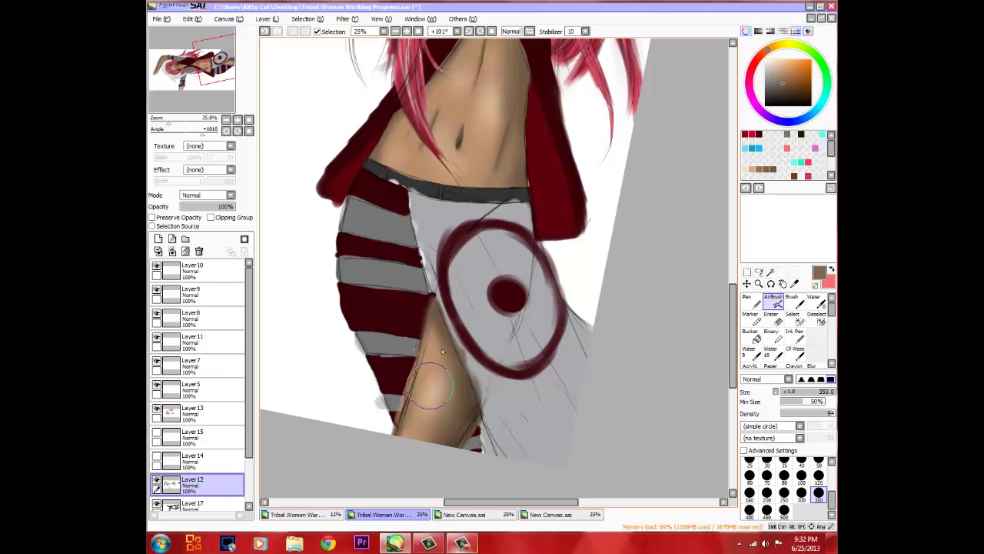
click(745, 168)
mouse_move(459, 367)
mouse_down()
mouse_move(440, 374)
mouse_move(434, 338)
mouse_move(447, 374)
mouse_up()
click(551, 513)
mouse_move(505, 226)
mouse_down()
mouse_move(500, 293)
mouse_move(461, 269)
mouse_up()
key(ctrl+z)
key(ctrl+z)
key(ctrl+z)
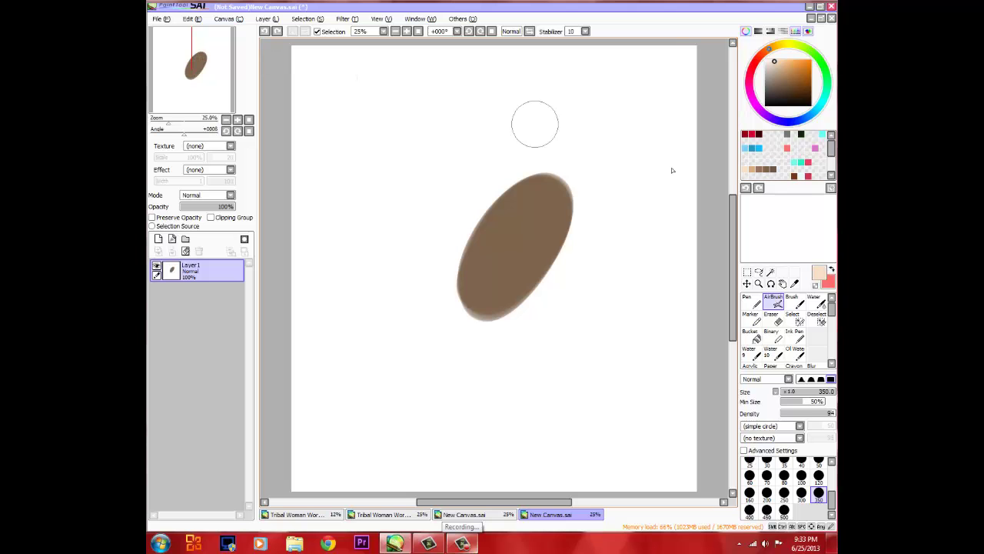
- Airbrush lighter brown over the oval's right side and dark brown shading along its left edge
click(766, 166)
mouse_move(549, 241)
mouse_down()
mouse_move(502, 253)
mouse_move(495, 281)
mouse_move(551, 192)
mouse_move(523, 284)
mouse_move(561, 254)
mouse_move(455, 284)
mouse_move(524, 187)
mouse_move(511, 179)
mouse_move(547, 171)
mouse_up()
click(772, 164)
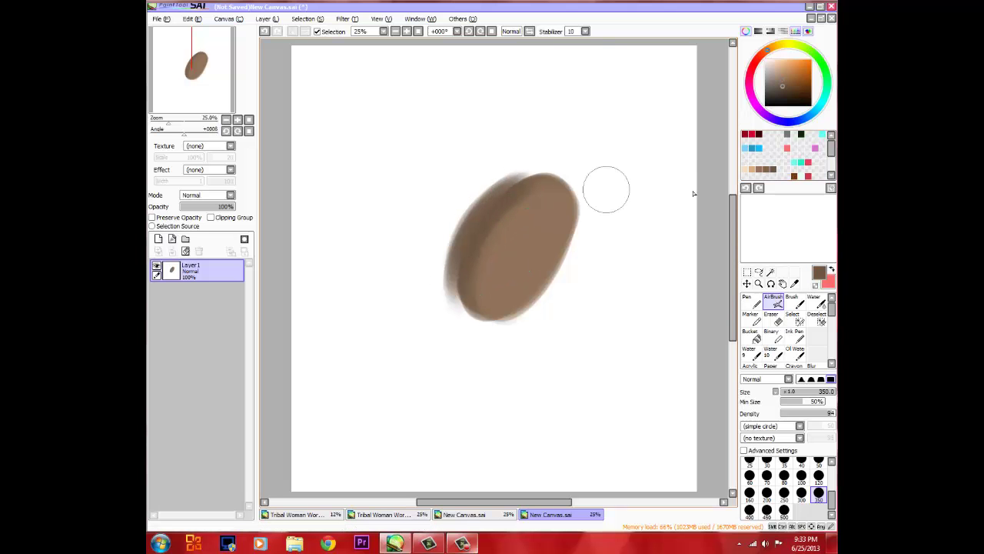
- Airbrush a pale peach highlight on the brown oval's inner right area and blend its edges with the Water brush
click(758, 165)
mouse_move(510, 208)
mouse_down()
mouse_move(481, 296)
mouse_move(507, 244)
mouse_move(516, 265)
mouse_move(540, 243)
mouse_up()
click(752, 167)
click(815, 302)
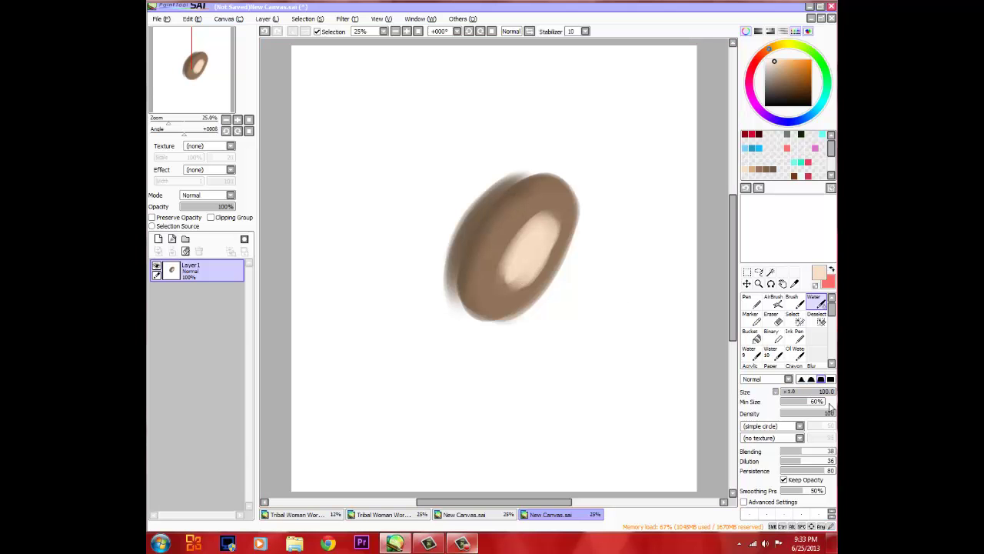
mouse_move(527, 227)
mouse_down()
mouse_move(502, 272)
mouse_move(536, 204)
mouse_move(504, 299)
mouse_move(513, 262)
mouse_move(545, 235)
mouse_move(526, 251)
mouse_move(537, 264)
mouse_move(502, 263)
mouse_move(552, 248)
mouse_move(558, 230)
mouse_move(508, 284)
mouse_move(523, 278)
mouse_move(512, 266)
mouse_move(504, 292)
mouse_up()
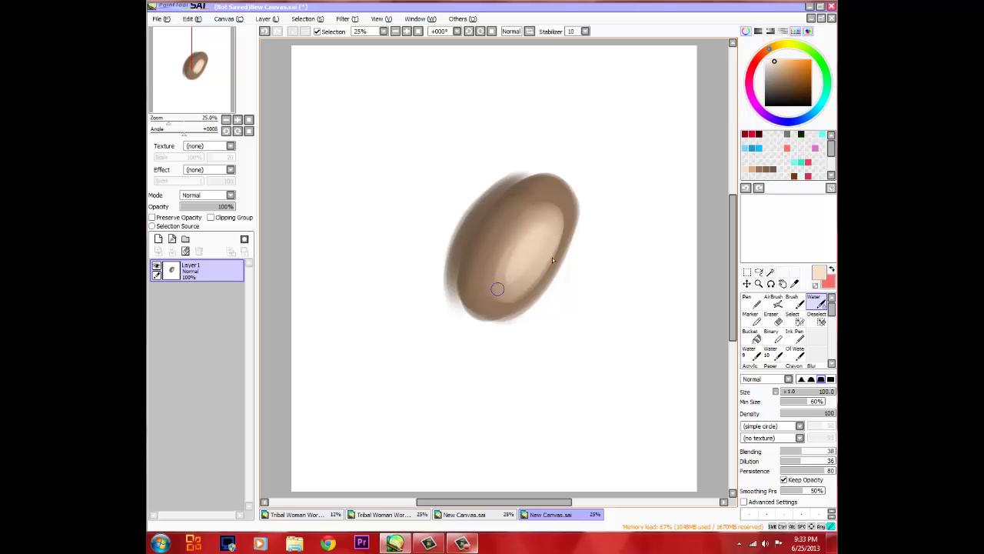
drag(562, 210, 538, 275)
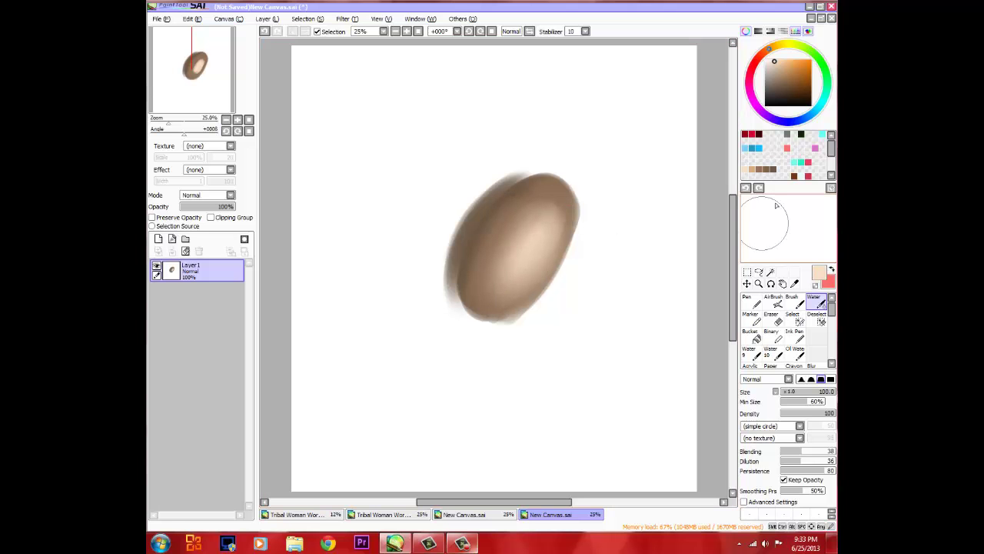
- Sample the oval's mid-brown and soften the area around the highlight with the Water brush and AirBrush
alt+click(478, 277)
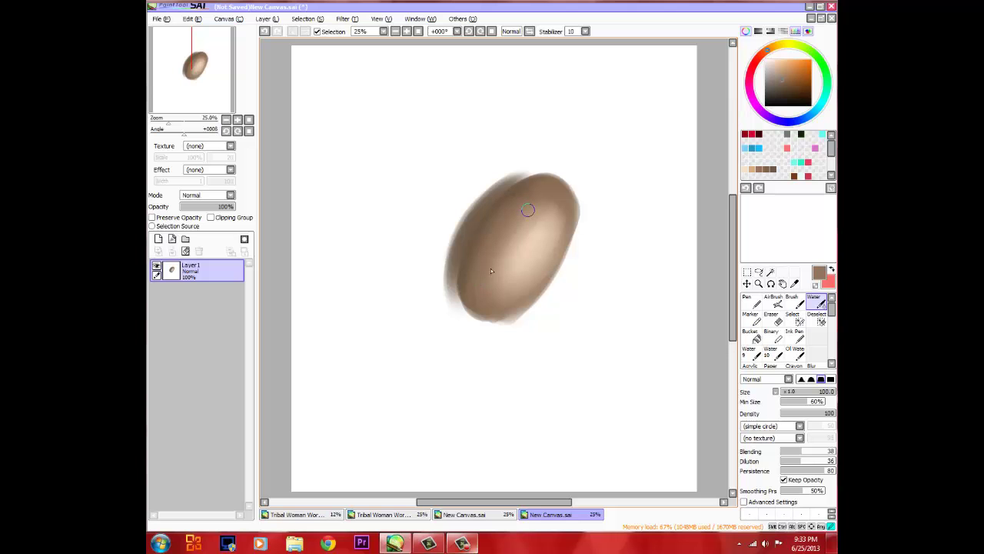
drag(509, 308, 557, 214)
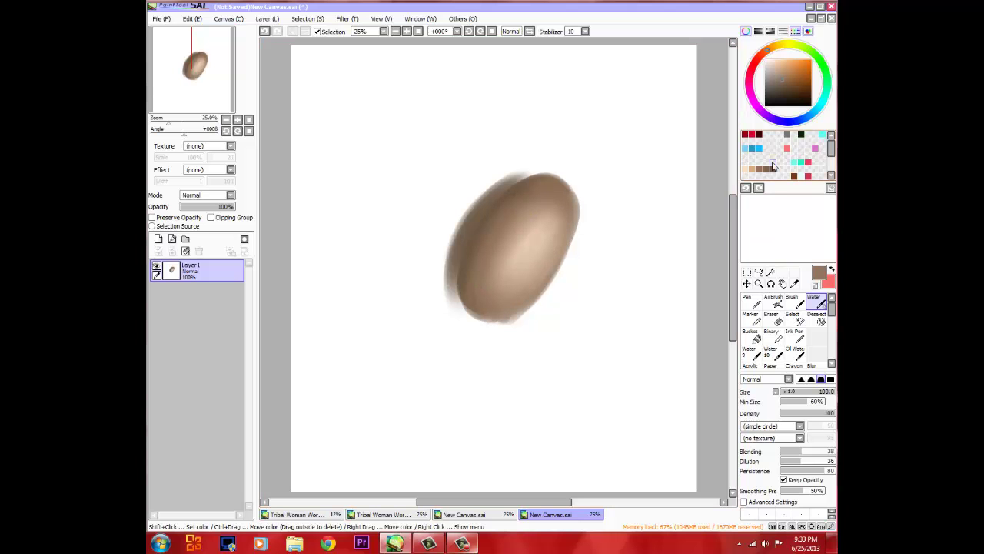
click(794, 284)
click(777, 303)
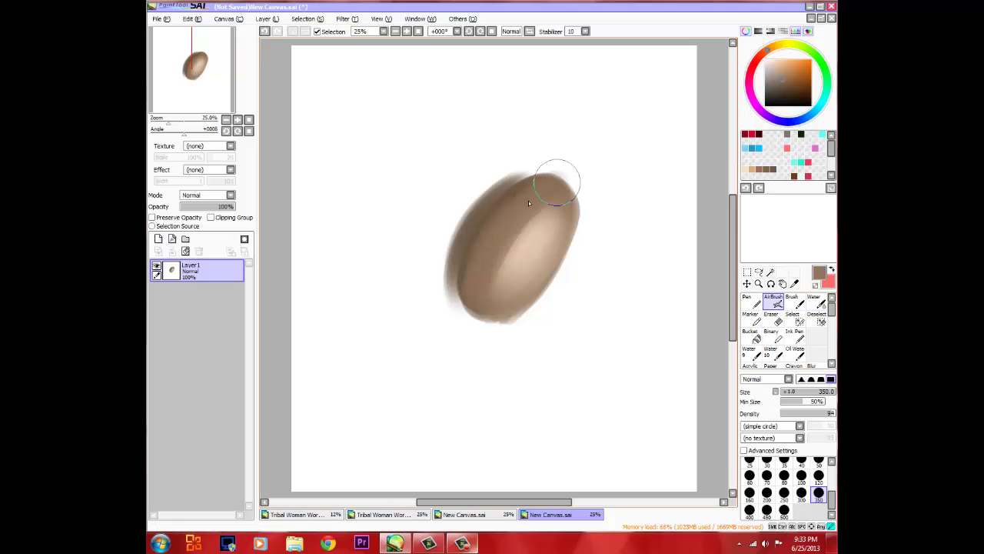
click(816, 303)
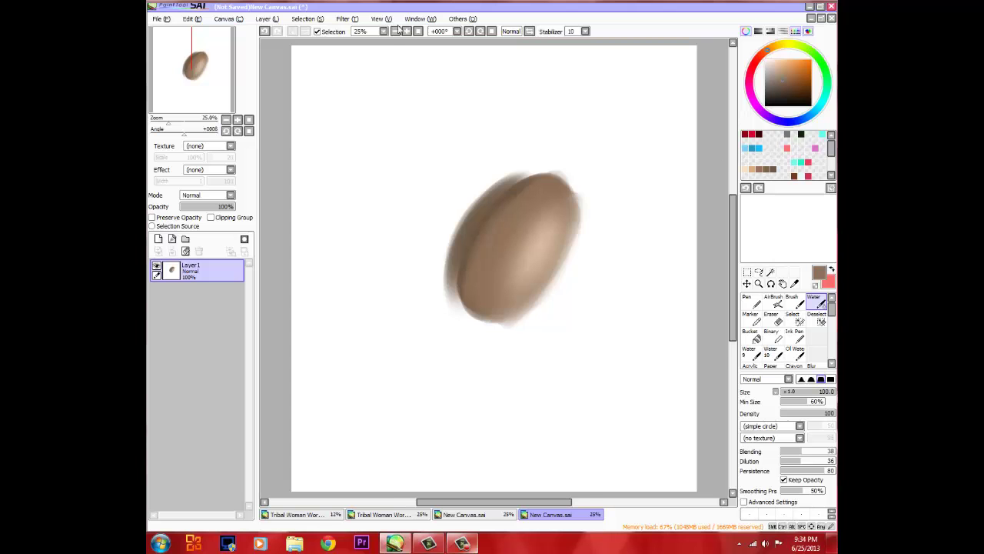
- Trim the dark fringe along the oval's left edge with the Eraser and undo the excess erasing
click(395, 30)
click(394, 30)
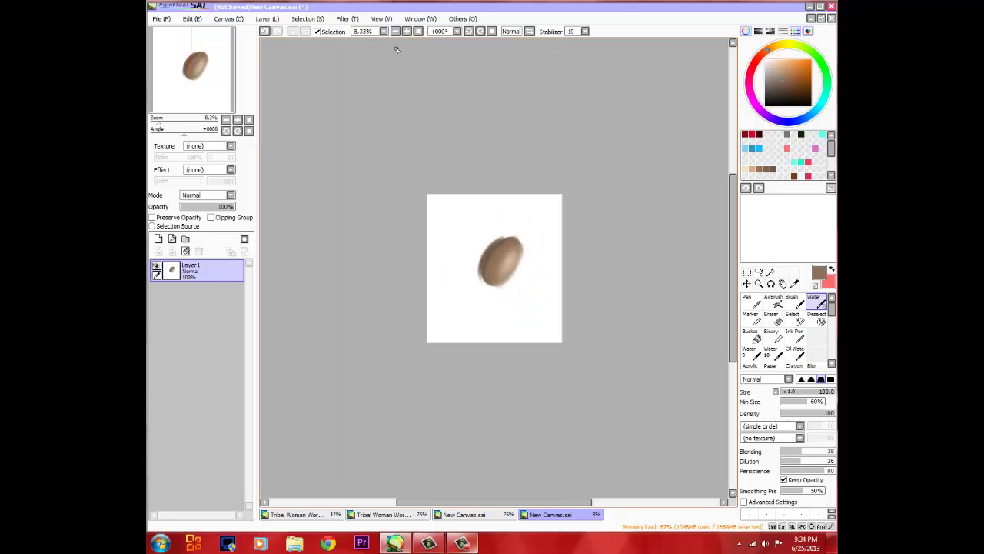
click(407, 32)
click(407, 32)
click(407, 32)
click(771, 317)
drag(478, 185, 458, 301)
drag(512, 151, 494, 285)
drag(501, 181, 466, 286)
click(264, 31)
click(263, 32)
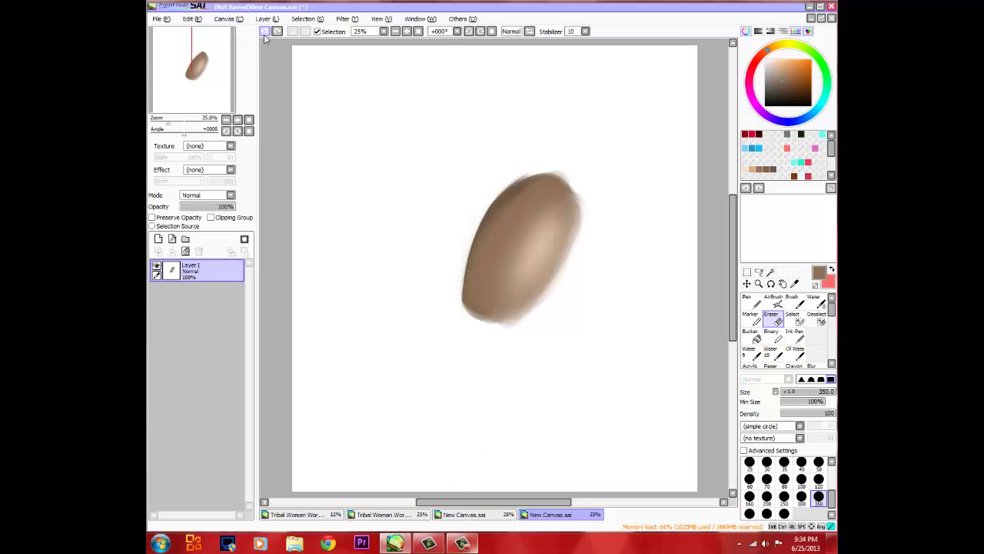
click(264, 31)
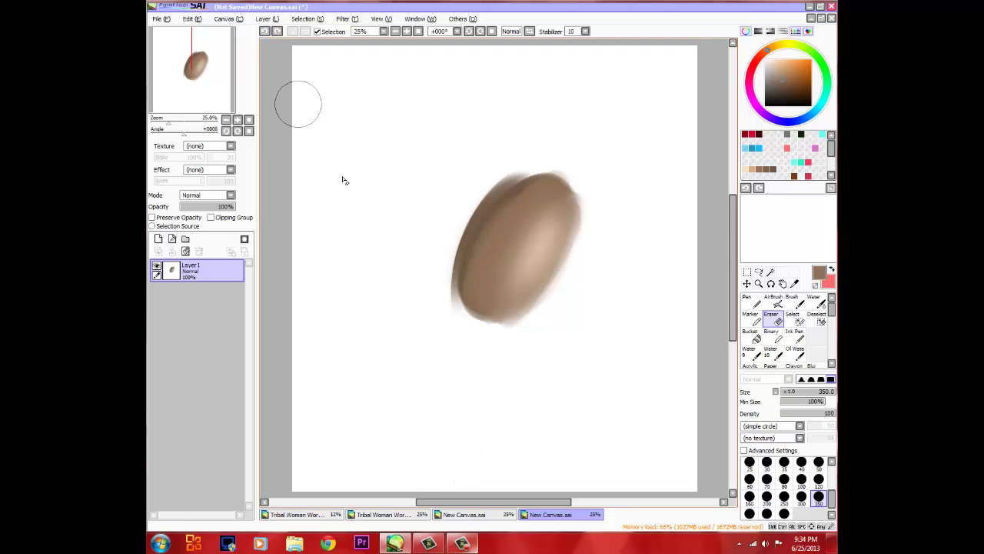
- Airbrush a small white highlight in the centre of the oval's peach area and blend it with the Water brush
drag(784, 77, 766, 60)
click(773, 301)
mouse_move(538, 240)
mouse_down()
mouse_move(530, 277)
mouse_move(567, 219)
mouse_move(520, 310)
mouse_move(558, 222)
mouse_move(527, 265)
mouse_move(545, 220)
mouse_move(531, 273)
mouse_up()
click(814, 300)
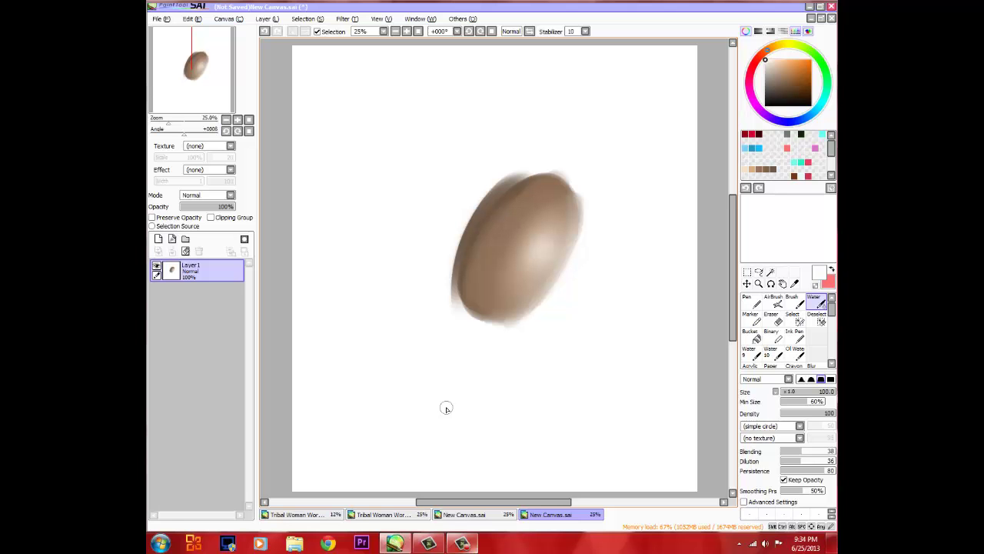
- Airbrush a coral red streak between the oval's shadow and highlight at brush size 120 and blend it with the Water brush
click(778, 303)
click(818, 476)
click(832, 267)
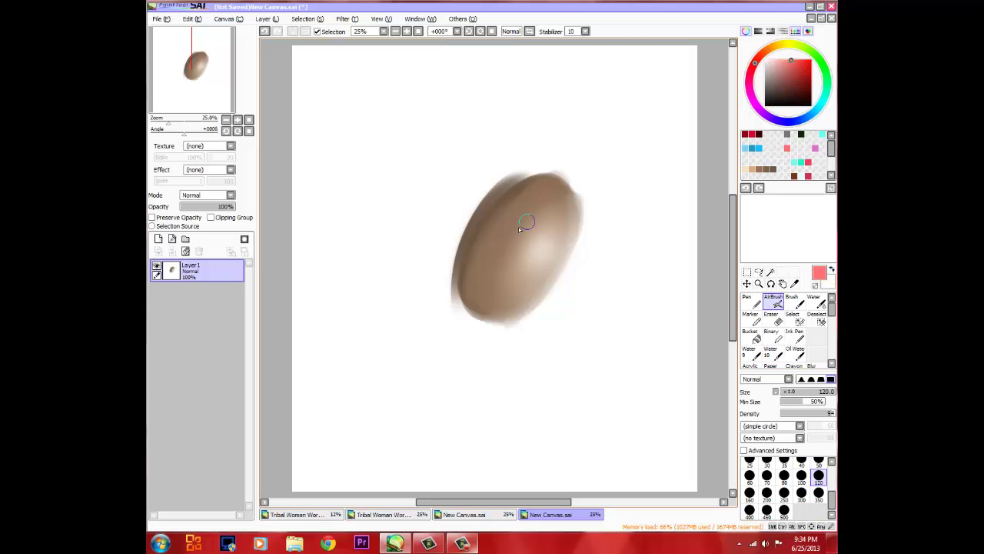
mouse_move(492, 258)
mouse_down()
mouse_move(534, 198)
mouse_move(494, 283)
mouse_up()
click(821, 303)
drag(545, 195, 502, 242)
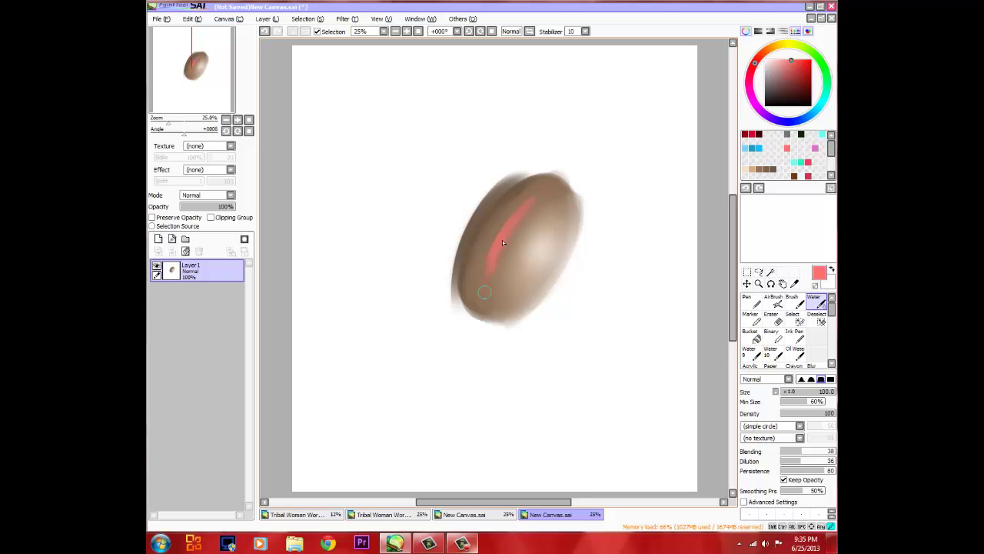
mouse_move(535, 187)
mouse_down()
mouse_move(503, 243)
mouse_move(555, 189)
mouse_move(497, 231)
mouse_move(555, 209)
mouse_move(519, 230)
mouse_move(491, 306)
mouse_move(493, 241)
mouse_up()
mouse_move(528, 256)
mouse_down()
mouse_move(513, 287)
mouse_move(510, 259)
mouse_move(534, 279)
mouse_move(530, 286)
mouse_move(568, 194)
mouse_move(528, 281)
mouse_up()
click(462, 543)
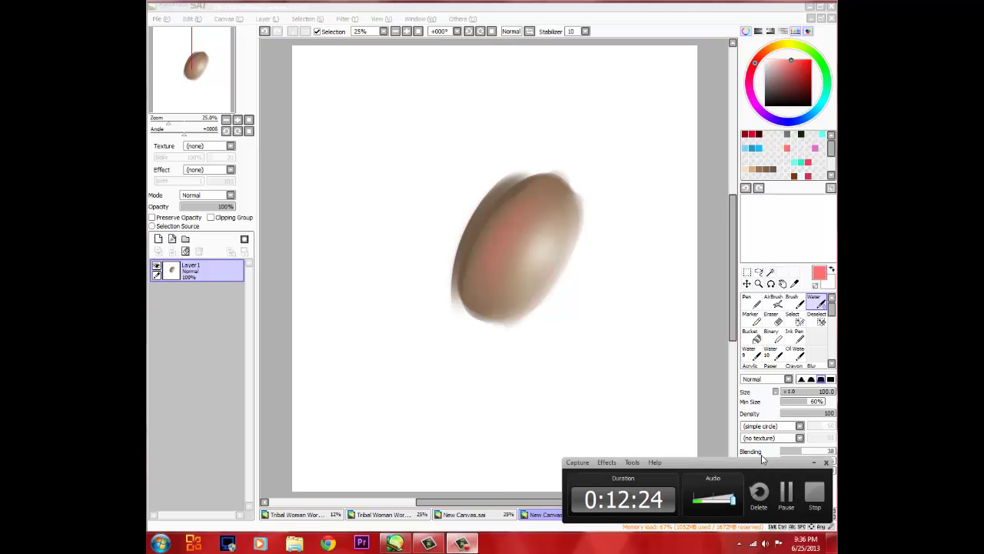